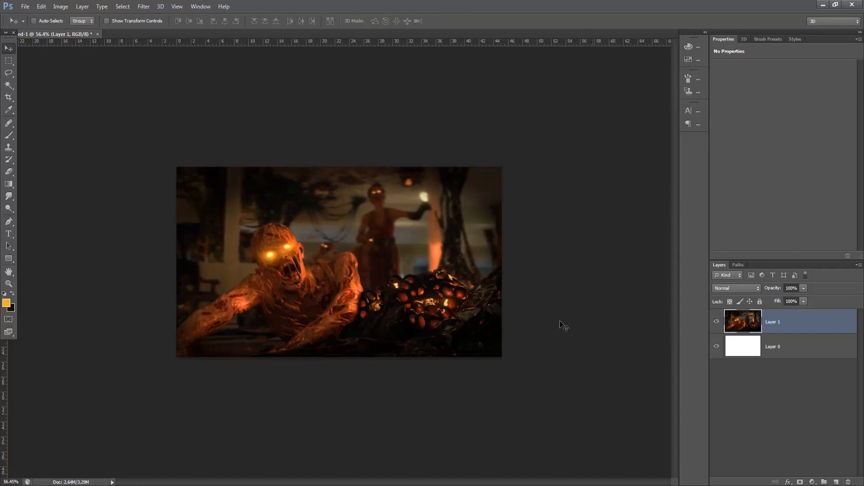
- Start a Pen tool path at the egg cluster and trace the zombie's lower edge and the underside of its outstretched arm to the canvas corner
key("ctrl+plus")
key("ctrl+plus")
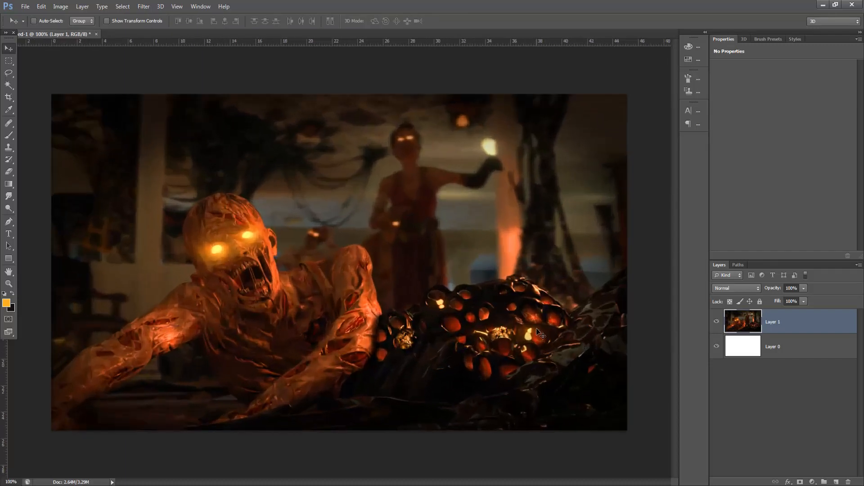
scroll(442, 319, "up", 1)
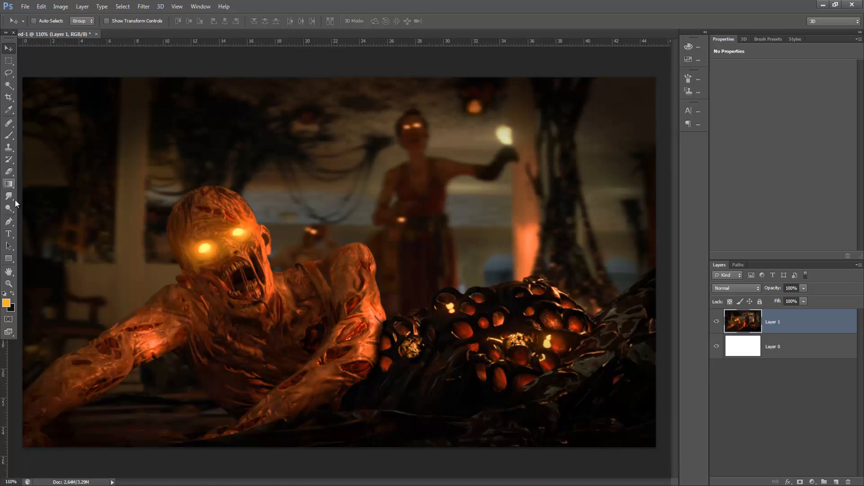
key("p")
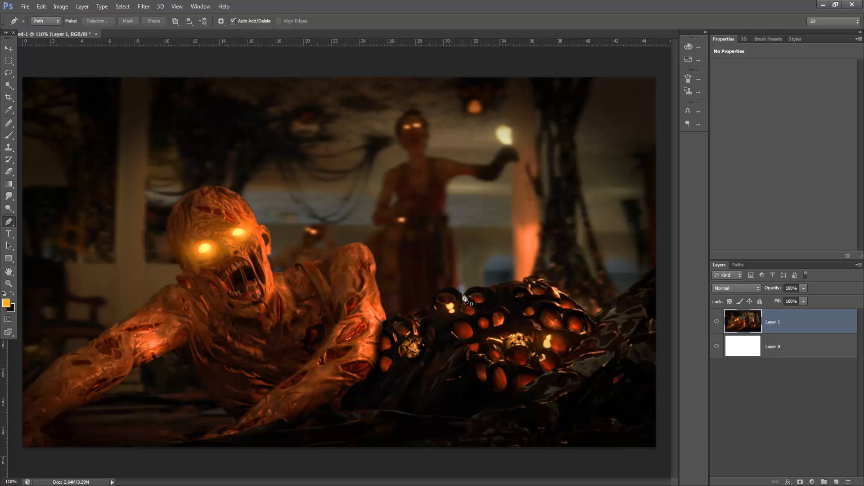
left_click(429, 307)
left_click(433, 456)
left_click(182, 450)
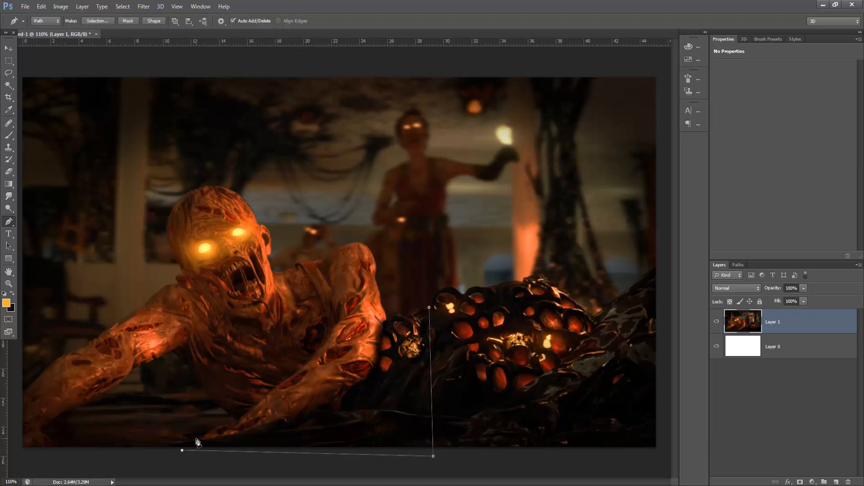
left_click(197, 439)
left_click(207, 433)
left_click(219, 427)
left_click(189, 361)
left_click(171, 351)
left_click(133, 370)
left_click_drag(71, 411, 36, 430)
left_click(62, 413)
left_click(39, 432)
left_click(33, 452)
left_click(20, 453)
- Trace the path over the outstretched arm, head and raised shoulder, and close it at its starting point on the egg cluster
left_click(17, 396)
left_click(24, 391)
left_click(54, 361)
left_click(63, 355)
left_click(76, 351)
left_click(97, 338)
left_click(107, 330)
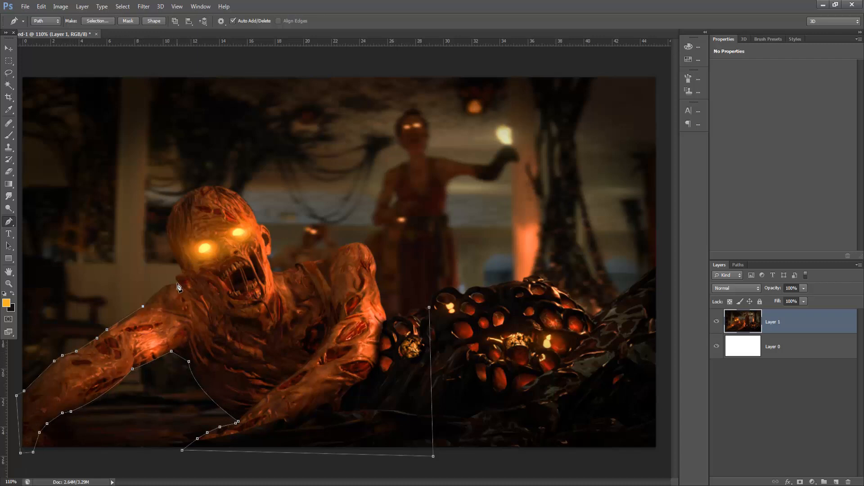
left_click_drag(177, 283, 188, 275)
left_click_drag(192, 190, 210, 179)
mouse_move(270, 241)
left_mouse_down()
mouse_move(272, 257)
mouse_move(261, 254)
left_mouse_up()
left_click(306, 261)
left_click(315, 262)
left_click(327, 258)
left_click_drag(373, 255, 374, 285)
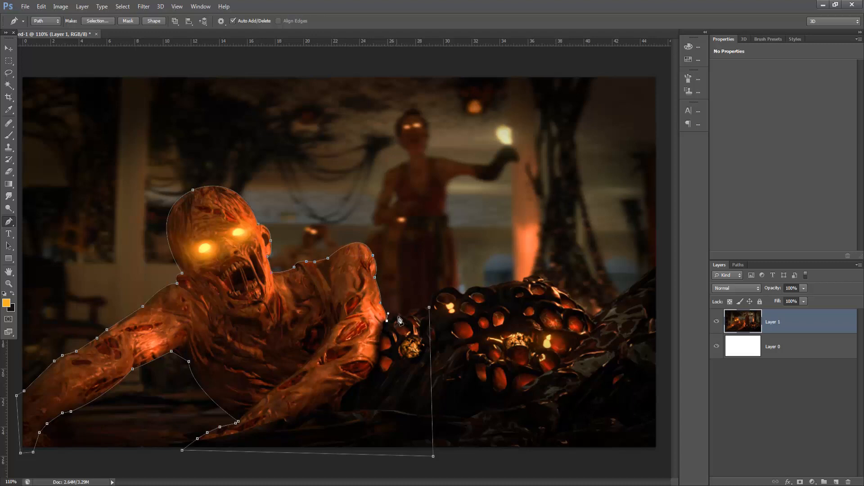
left_click(429, 308)
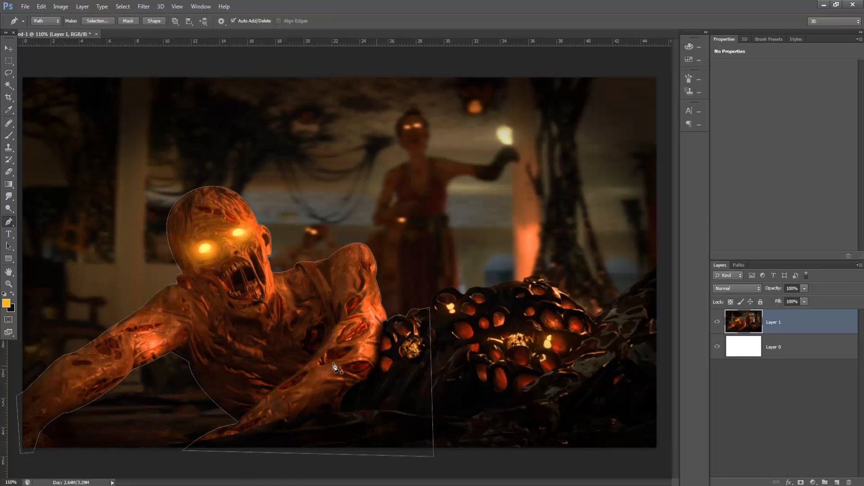
- Convert the zombie path to a selection with a 0-pixel feather and copy the selected area to a new layer
right_click(262, 348)
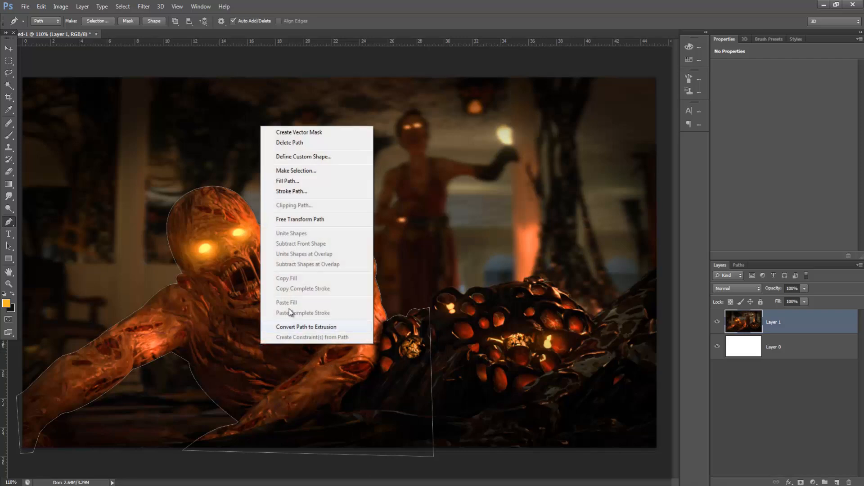
left_click(296, 171)
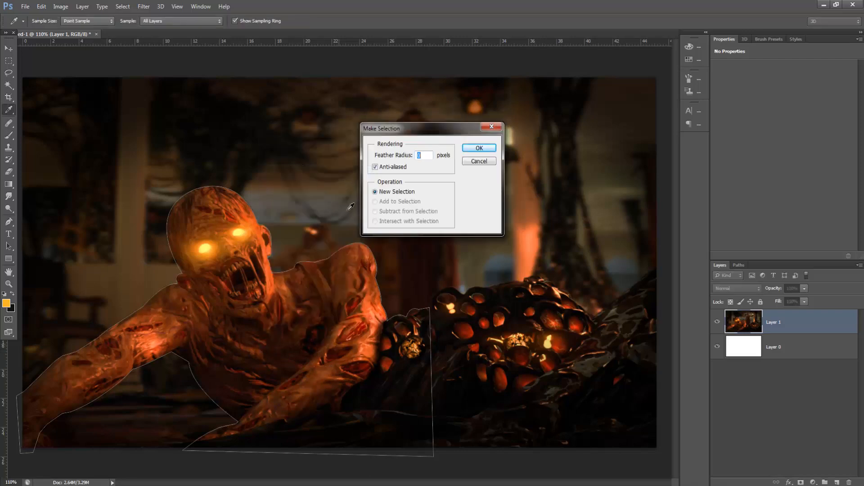
left_click(479, 148)
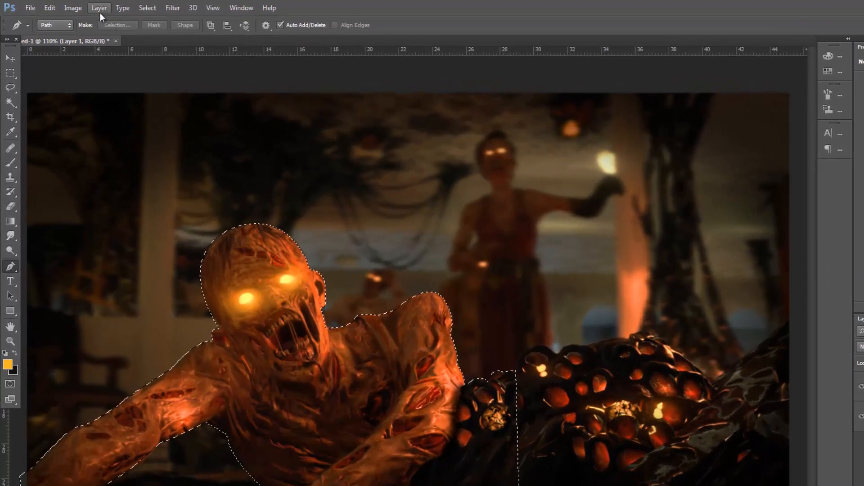
left_click(86, 7)
mouse_move(115, 20)
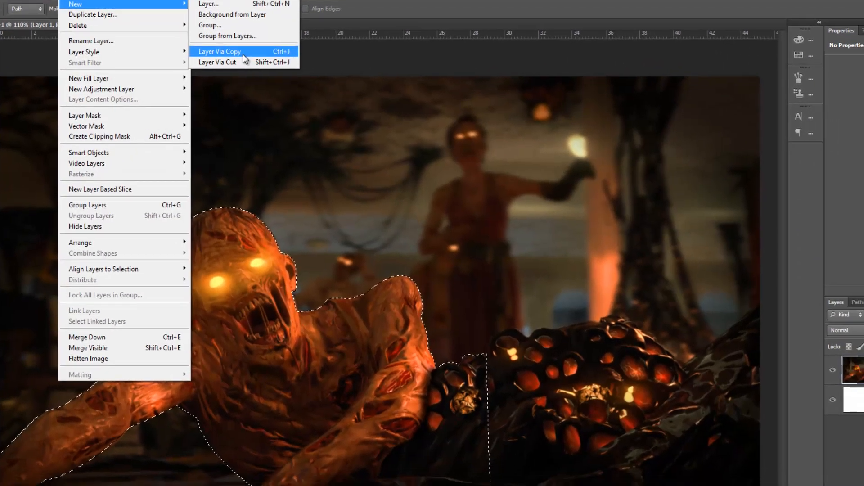
left_click(242, 53)
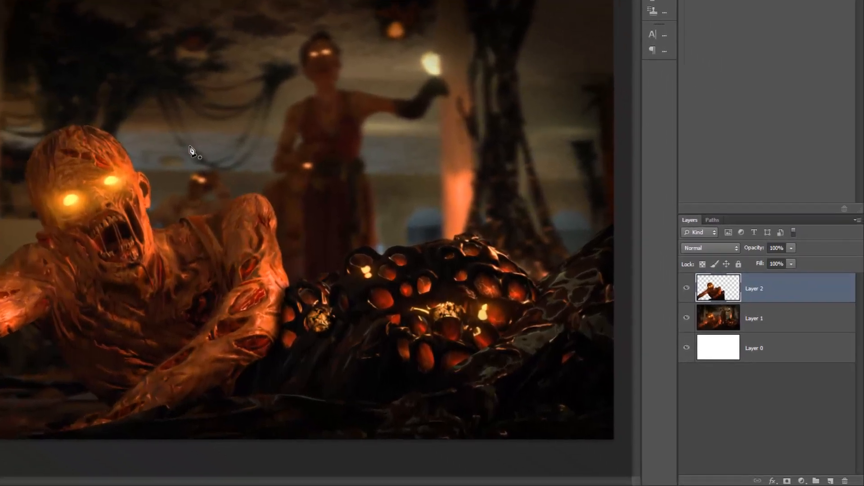
- Check the zombie cutout with Layer 1 hidden, and delete that original image layer
left_click(687, 318)
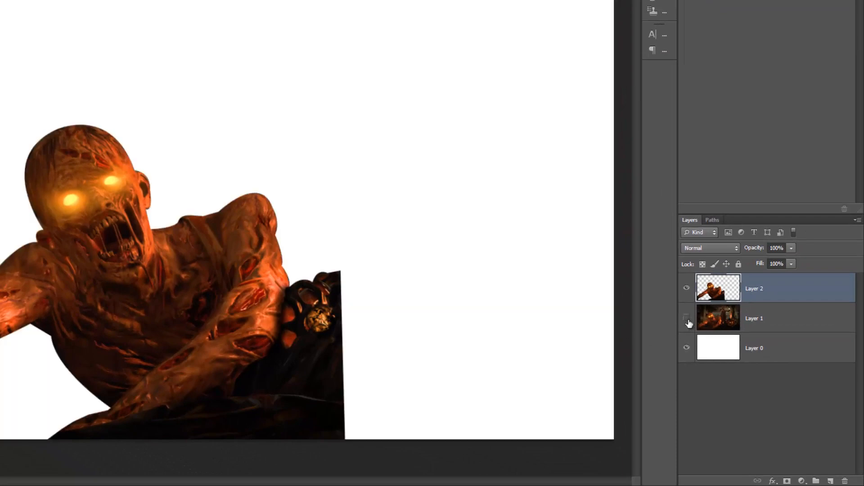
left_click(686, 318)
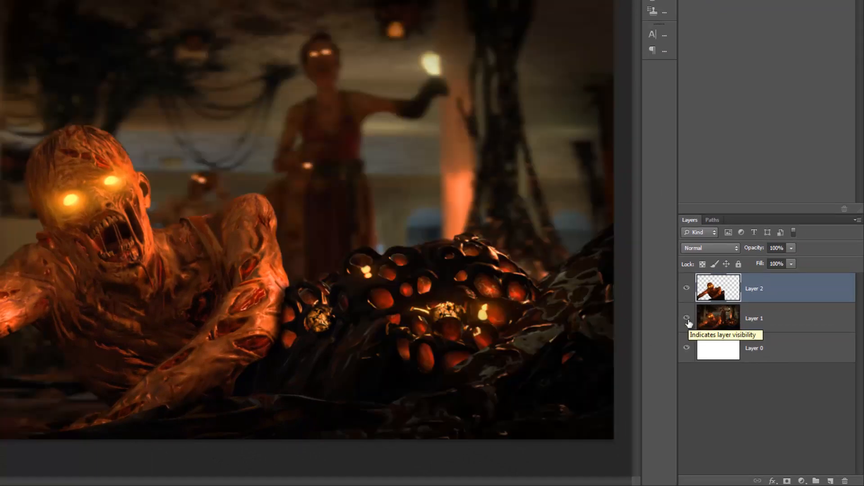
left_click(764, 320)
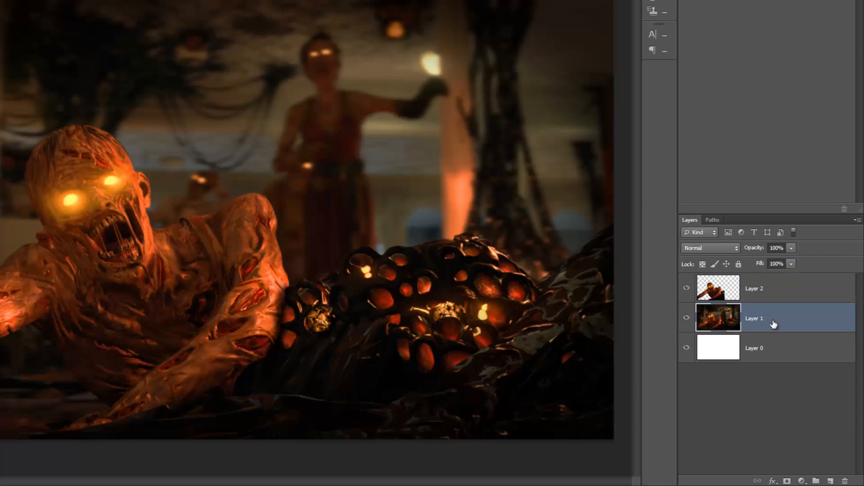
key("Delete")
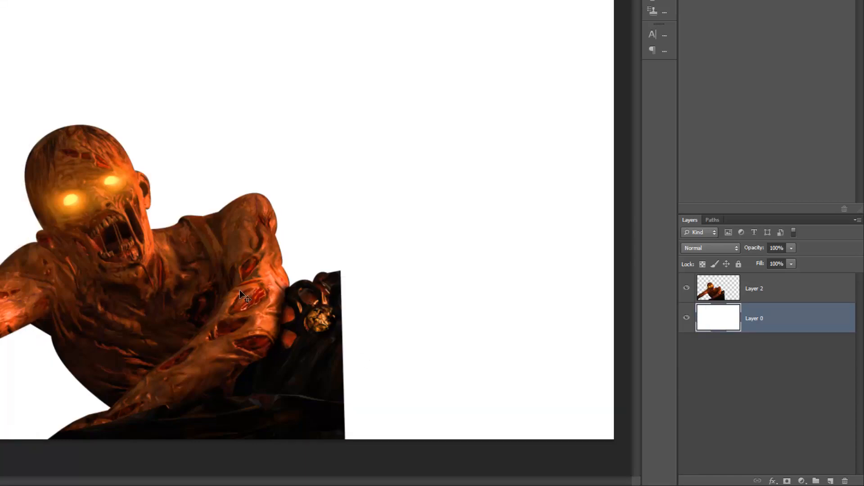
- Move the zombie cutout to the right side of the canvas and scale it up from its upper-left corner
left_click_drag(247, 335, 525, 337)
key("ctrl+t")
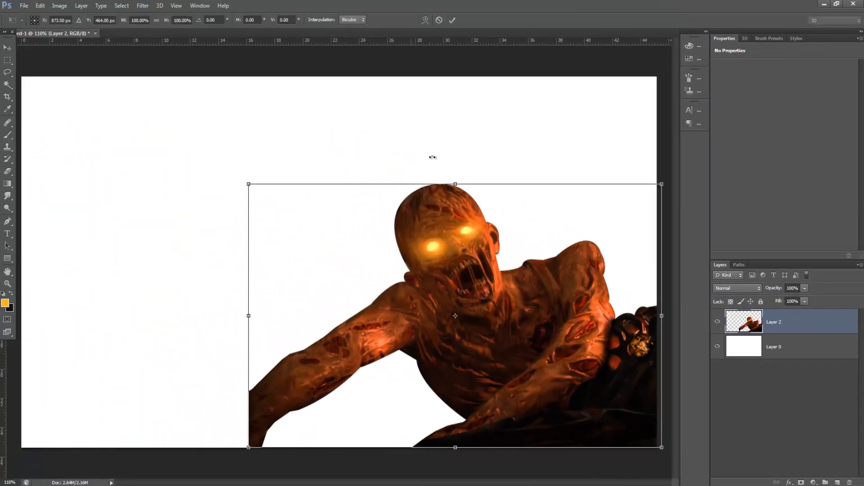
left_click_drag(256, 180, 228, 121)
key("Return")
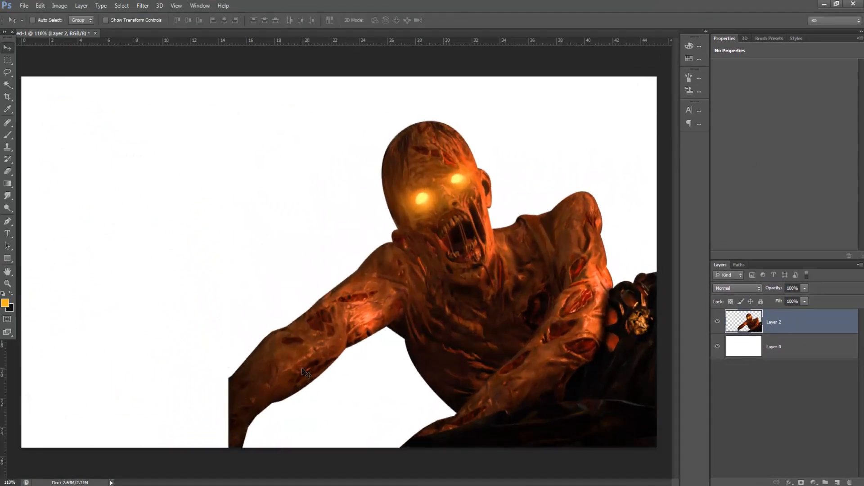
- Draw a closed Pen tool path around the zombie's outstretched forearm, with a jagged edge across the arm near the elbow
left_click(8, 222)
scroll(333, 348, "up", 3)
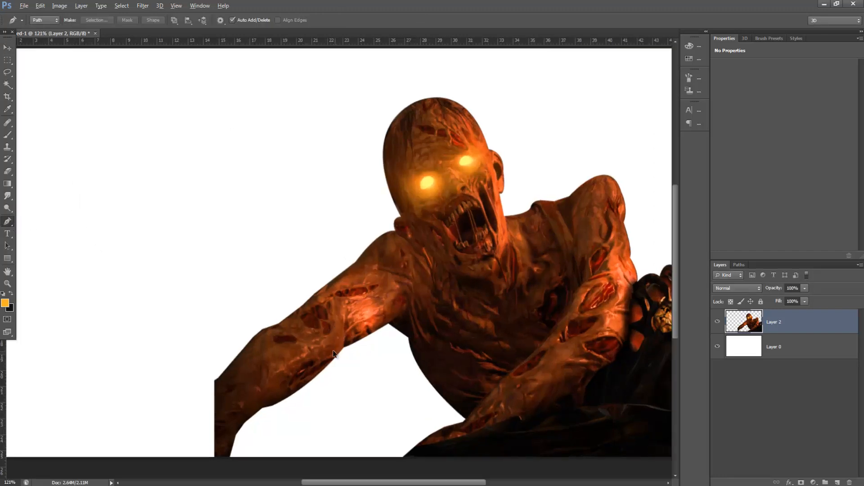
scroll(332, 348, "up", 1)
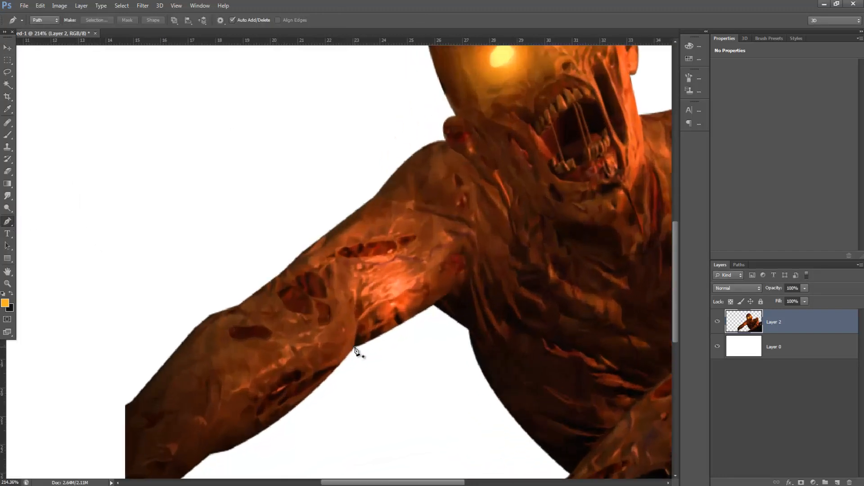
left_click(355, 347)
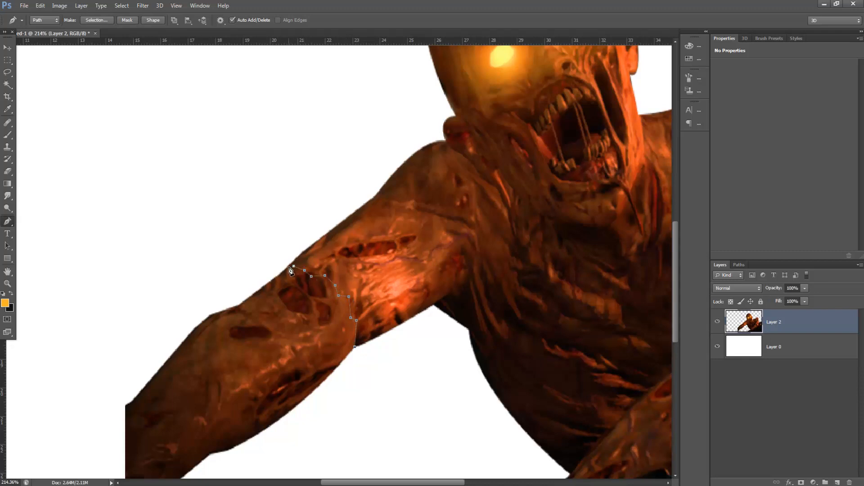
scroll(274, 287, "down", 4)
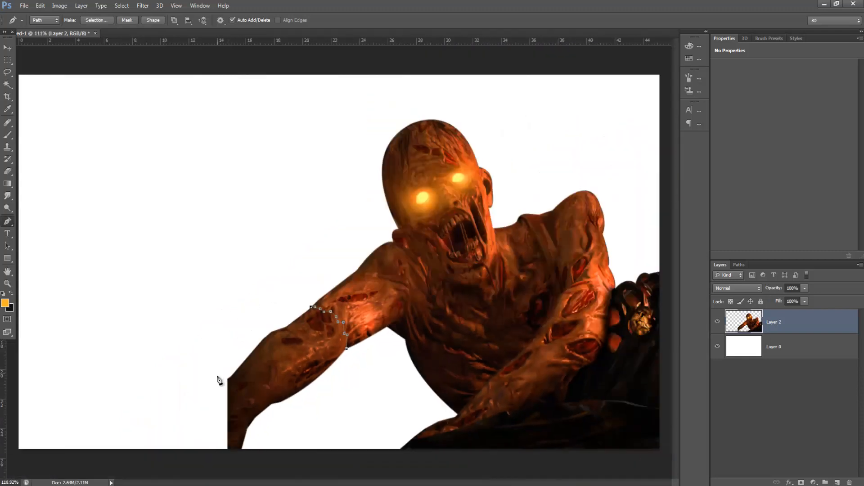
left_click(210, 373)
key("ctrl+z")
left_click(205, 356)
left_click(206, 411)
left_click(224, 464)
left_click(269, 459)
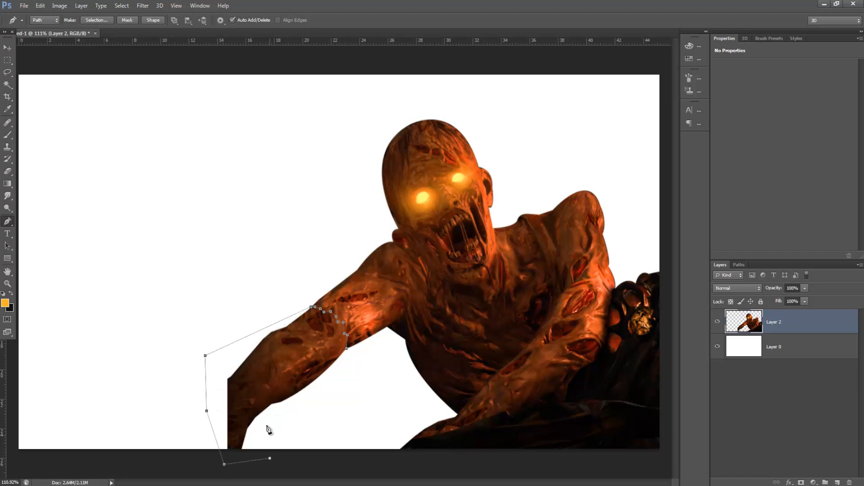
left_click(269, 417)
left_click(327, 387)
left_click(346, 352)
- Convert the forearm path to a selection, delete the forearm from the zombie layer and deselect
right_click(307, 358)
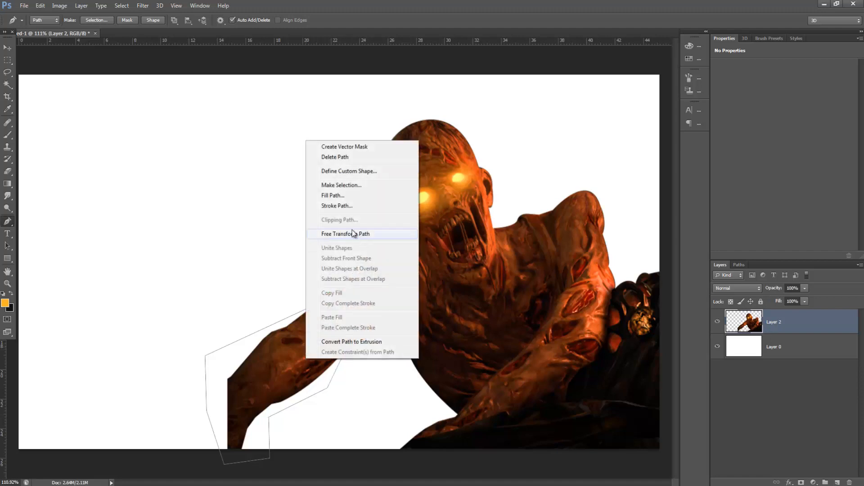
left_click(342, 185)
left_click(480, 148)
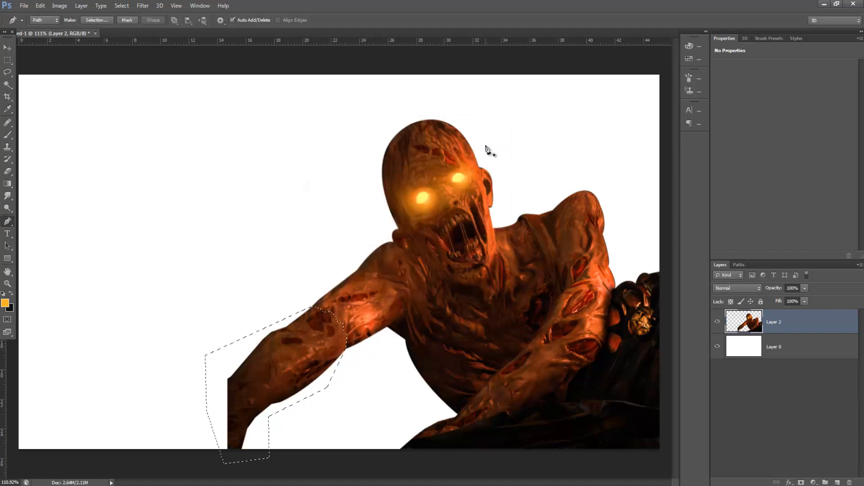
key("Delete")
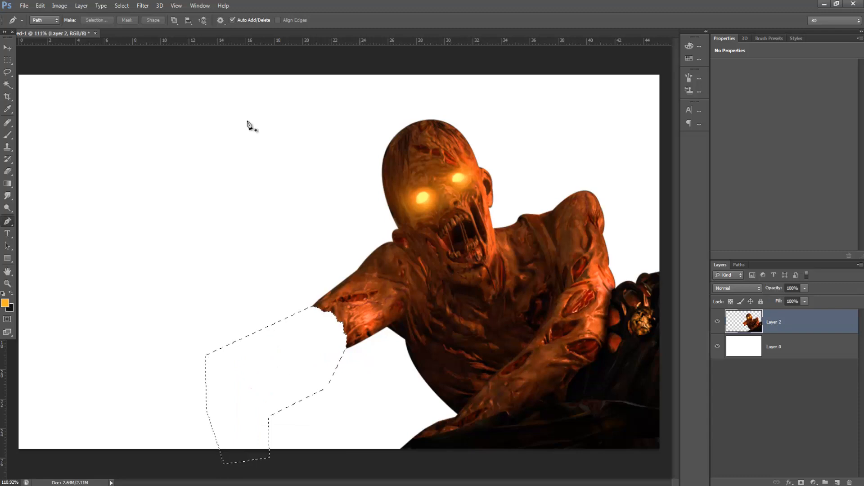
left_click(123, 8)
left_click(130, 25)
scroll(340, 333, "down", 2)
scroll(340, 333, "up", 1)
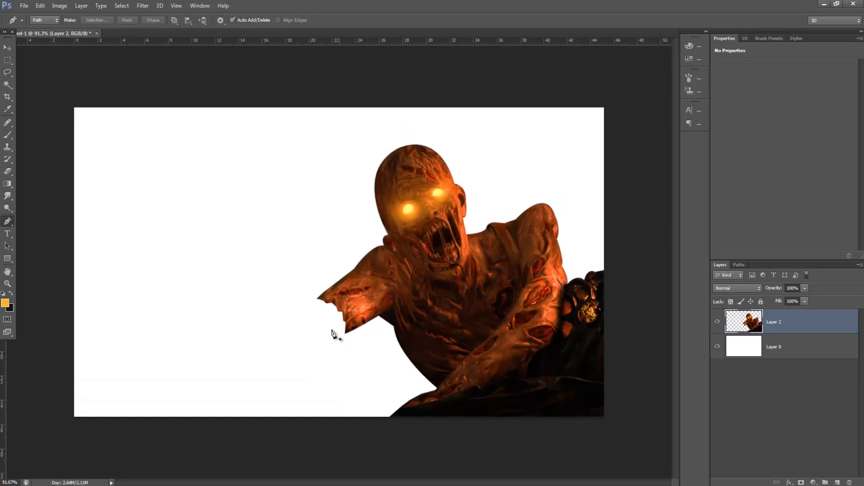
- Open the severed arm image GJ249 from the COD Zombies Thumbnail Tutorial folder
left_click(26, 10)
left_click(31, 24)
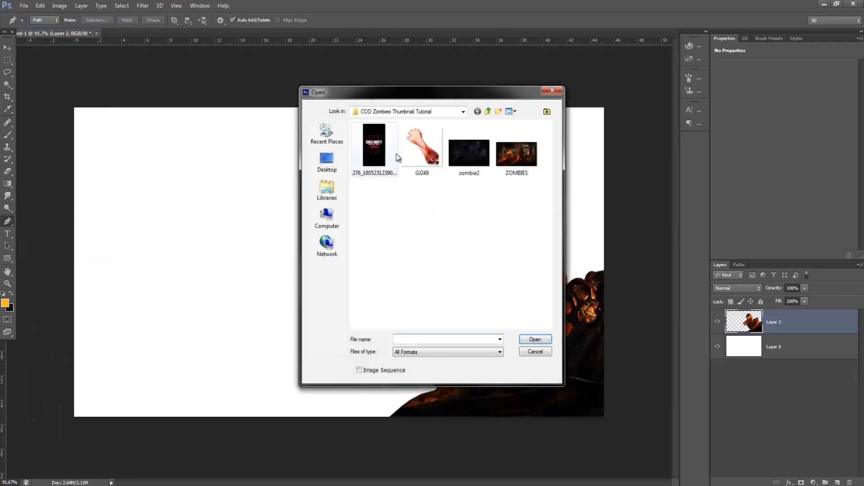
left_click(425, 158)
double_click(428, 161)
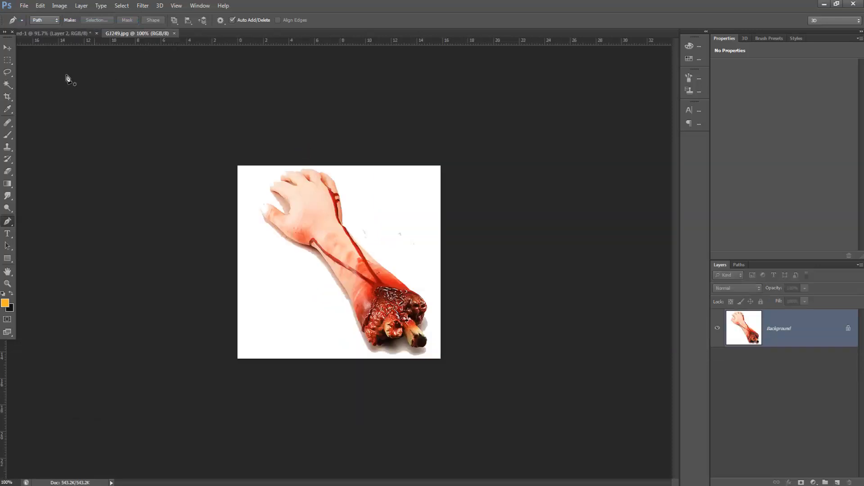
- Bring the severed arm image into the zombie document as a new layer and position it beside the zombie's arm stump
left_click(6, 48)
left_click_drag(137, 31, 428, 189)
left_click_drag(544, 322, 196, 236)
left_click_drag(197, 229, 298, 283)
- Trace a closed Pen tool path around the bloody wound and protruding bones at the end of the severed arm
scroll(298, 286, "up", 3)
key("p")
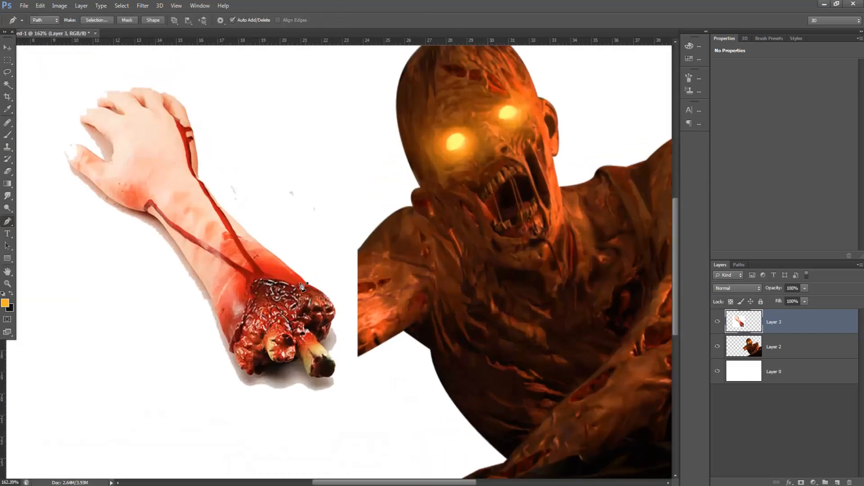
left_click_drag(246, 305, 247, 332)
left_click(258, 375)
left_click(267, 372)
left_click(272, 365)
left_click(277, 363)
left_click(284, 363)
left_click(291, 362)
left_click(316, 376)
left_click(325, 378)
left_click(333, 374)
left_click(336, 363)
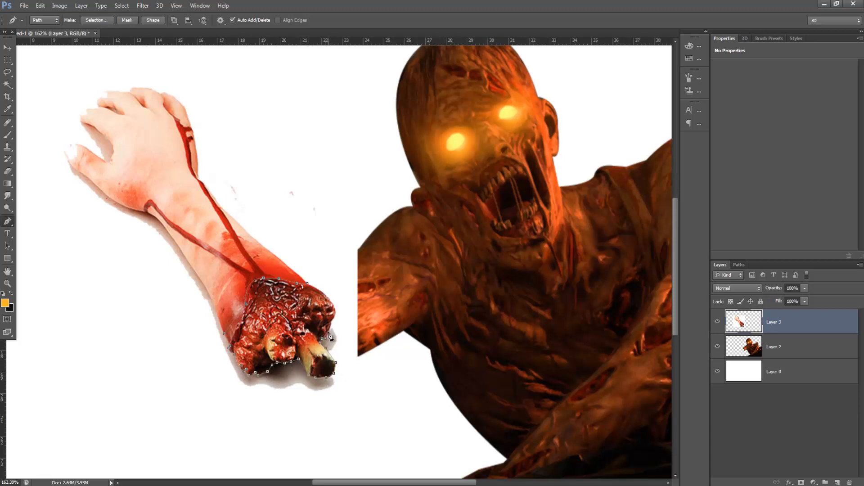
left_click(329, 332)
left_click(331, 326)
left_click(331, 322)
left_click_drag(329, 297, 312, 280)
left_click(328, 297, "alt")
- Convert the wound path to a selection and copy the wound to a new layer
right_click(280, 318)
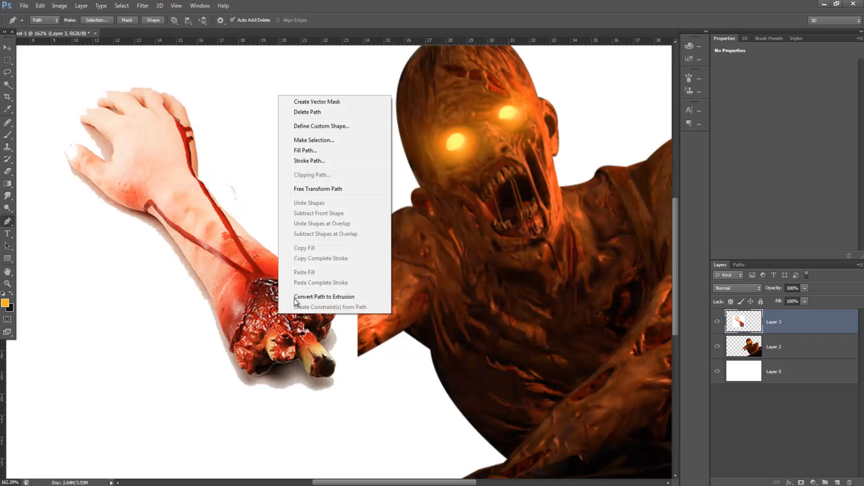
left_click(311, 145)
left_click(487, 151)
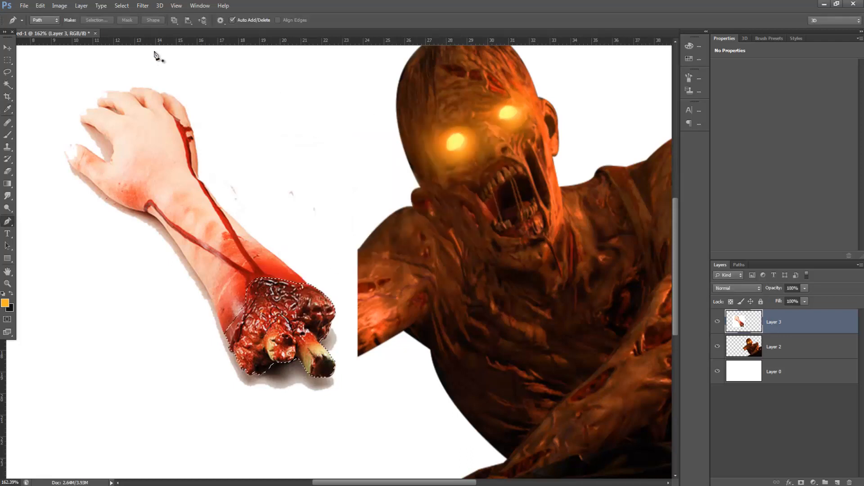
left_click(82, 5)
mouse_move(85, 16)
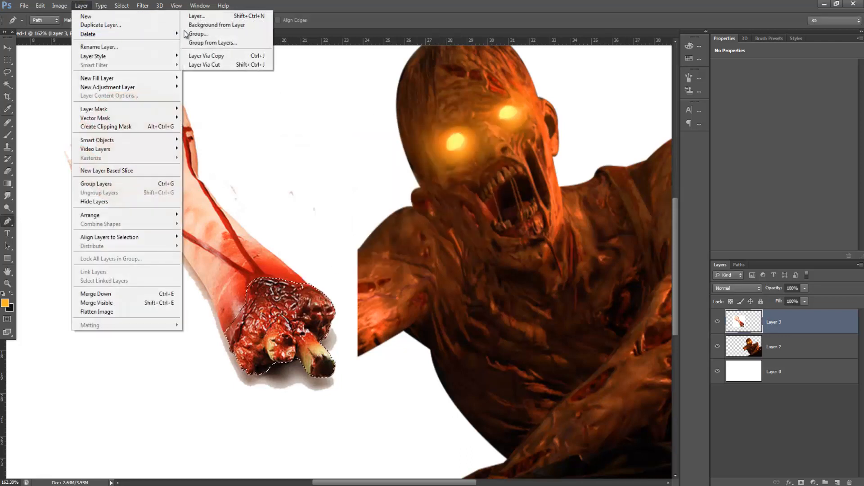
left_click(205, 55)
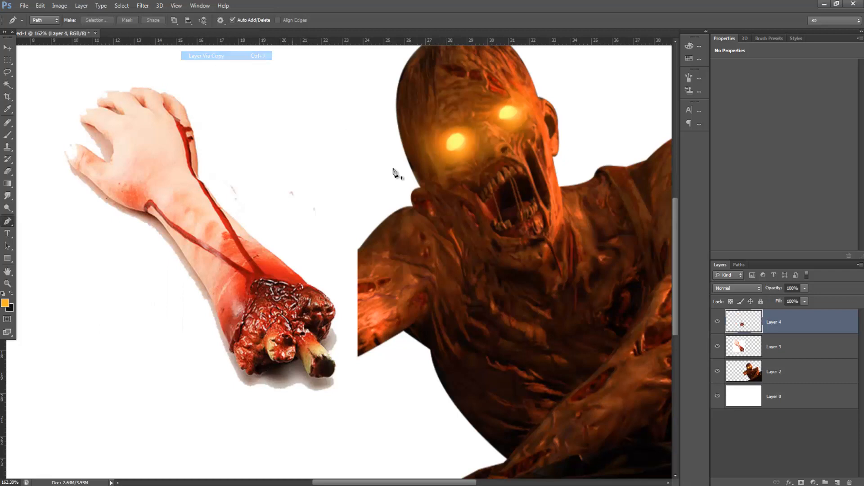
- Delete the severed arm layer, and transform the bloody wound to fit over the end of the zombie's arm stump
left_click(781, 349)
key("Delete")
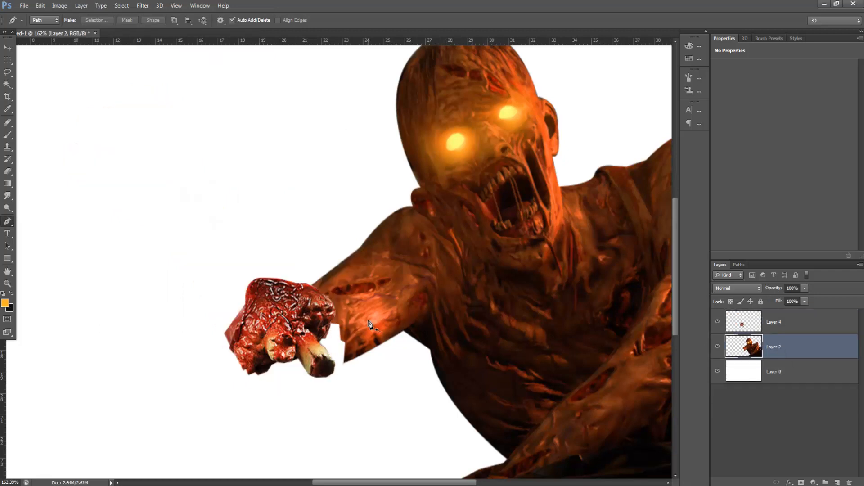
left_click(8, 47)
left_click(782, 323)
key("ctrl+t")
left_click_drag(350, 331, 276, 394)
left_click_drag(234, 267, 252, 289)
left_click_drag(316, 347, 337, 346)
mouse_move(357, 375)
left_mouse_down()
mouse_move(362, 369)
mouse_move(347, 379)
left_mouse_up()
left_click_drag(335, 359, 342, 358)
key("Return")
- Set up the Eraser with a soft 16 px brush for working on the wound layer
mouse_move(776, 323)
left_mouse_down()
mouse_move(780, 357)
mouse_move(782, 322)
left_mouse_up()
left_click(7, 171)
left_click(44, 20)
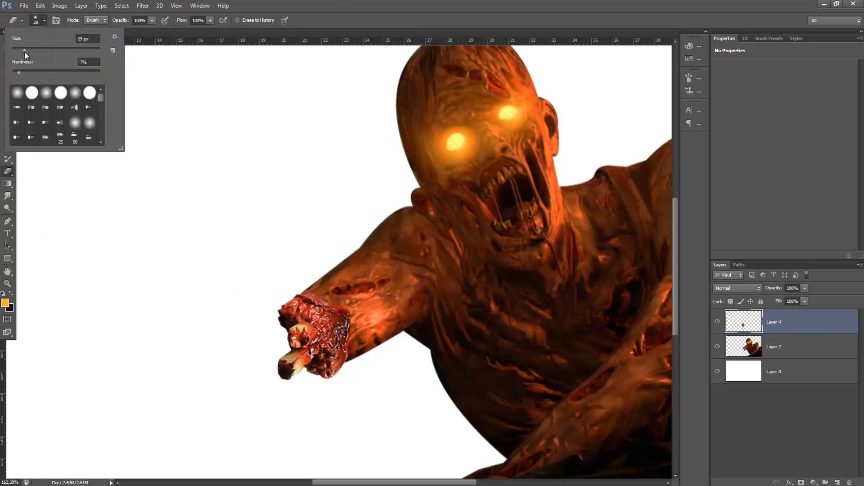
left_click_drag(24, 51, 20, 50)
left_click(18, 72)
key("Return")
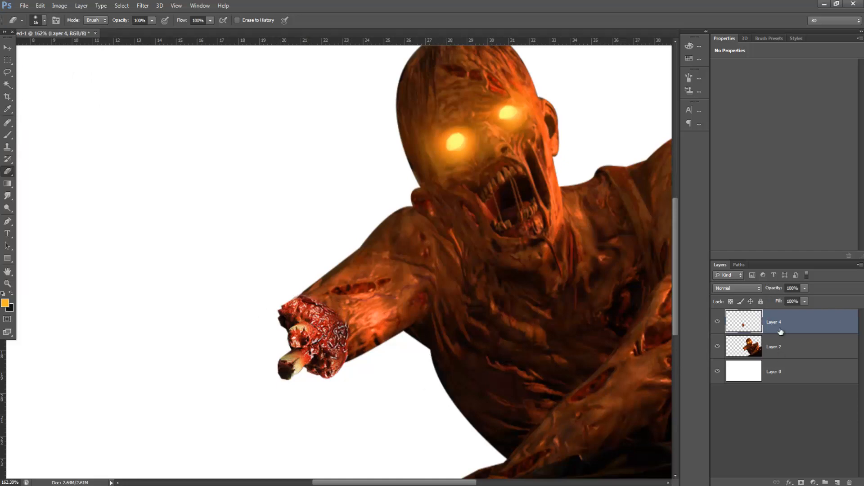
- Place the wound layer beneath the zombie layer and shift the wound so it tucks behind the arm stump
left_click_drag(781, 332, 780, 359)
left_click(781, 326)
left_click_drag(345, 347, 345, 357)
left_click(766, 355)
left_click(7, 48)
mouse_move(316, 325)
left_mouse_down()
mouse_move(326, 322)
mouse_move(349, 358)
left_mouse_up()
left_click(775, 325)
key("e")
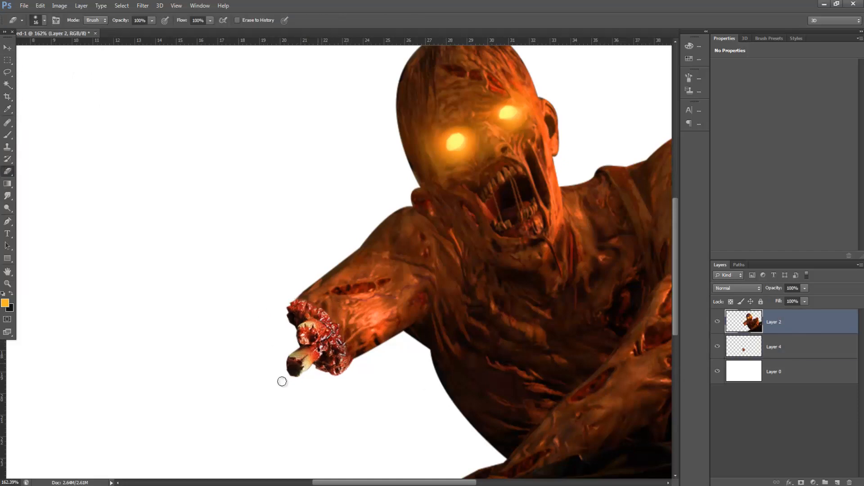
- Merge the zombie layer down into the wound layer
scroll(385, 374, "down", 8)
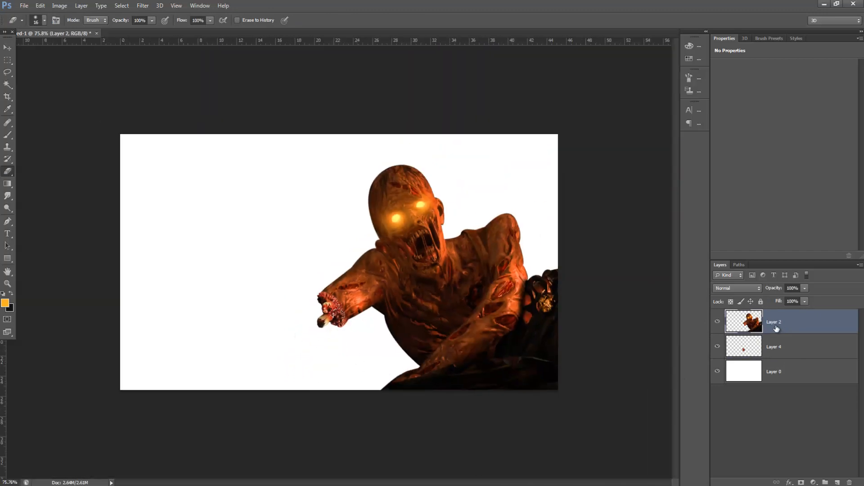
right_click(779, 329)
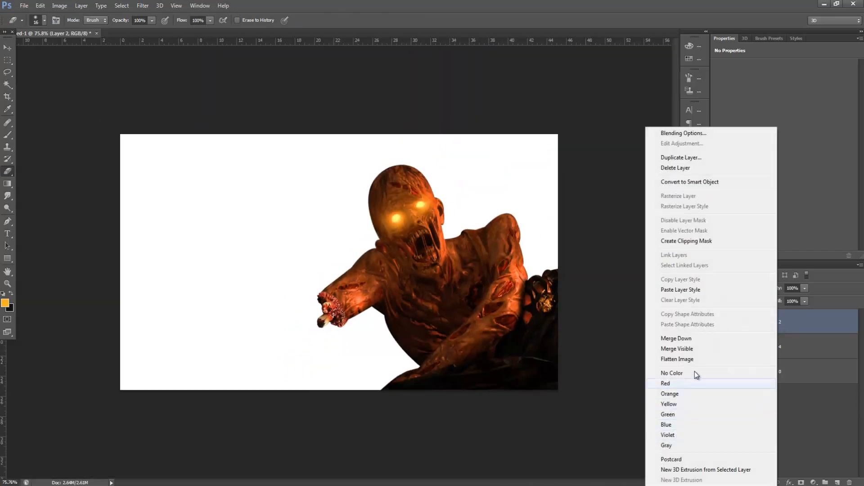
left_click(699, 339)
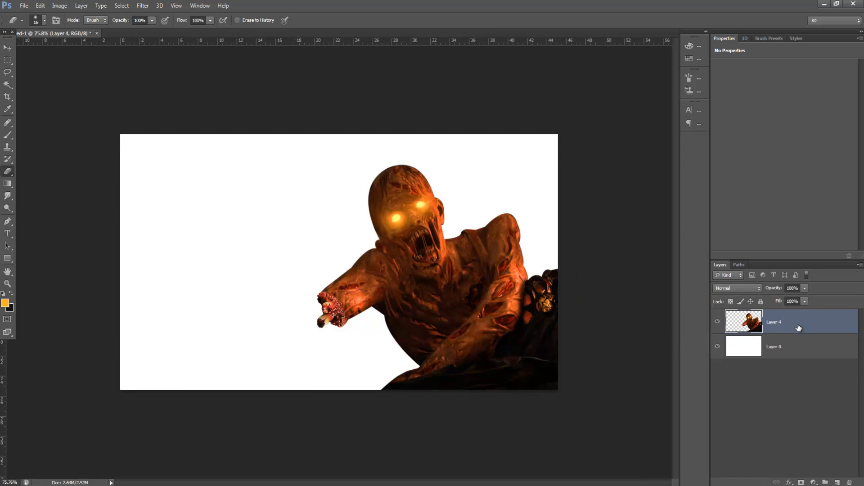
- Select the white base layer and open the zombie2 image from the COD Zombies Thumbnail Tutorial folder
left_click(790, 350)
left_click(22, 6)
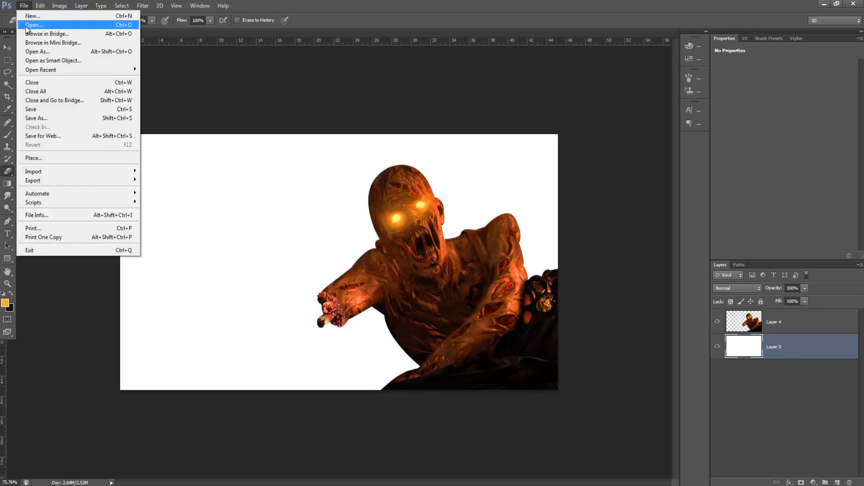
left_click(27, 23)
double_click(468, 155)
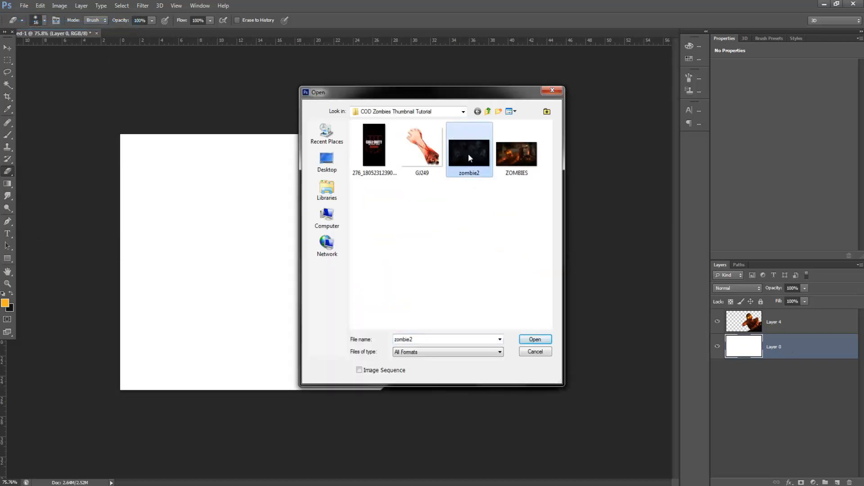
key("v")
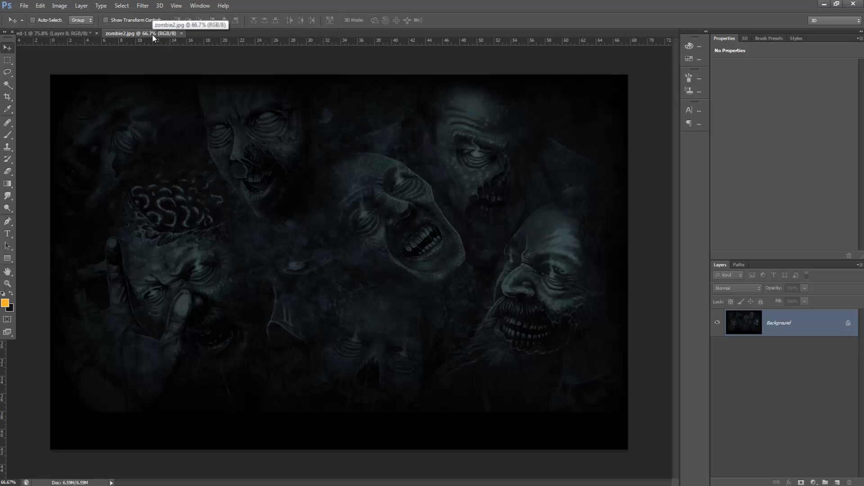
- Bring the zombie2 image into the thumbnail document as a layer behind the zombie and close the source image
left_click_drag(152, 34, 402, 157)
left_click_drag(480, 282, 268, 251)
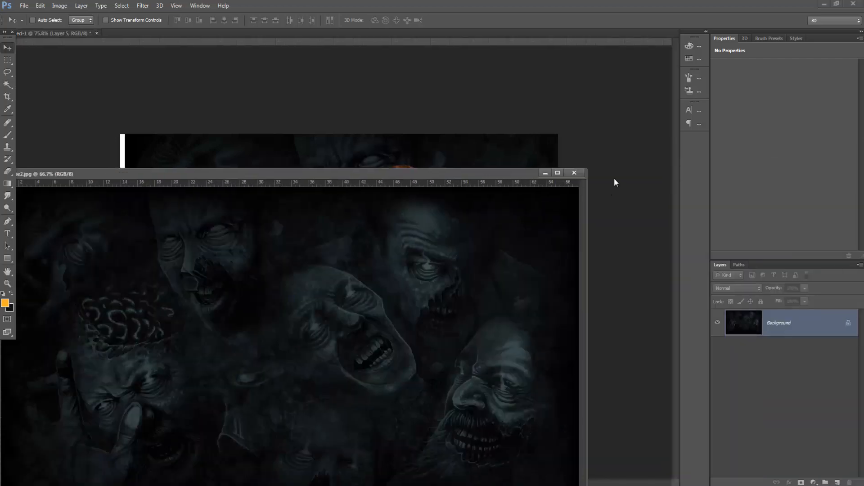
key("ctrl+w")
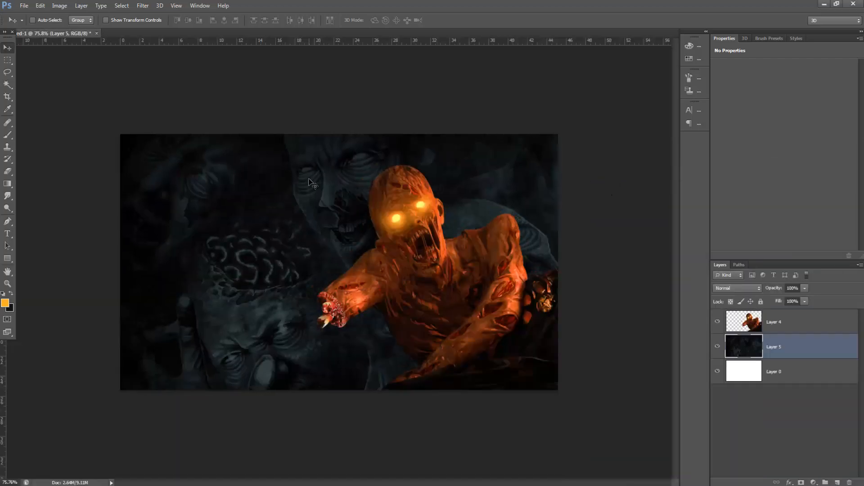
- Scale the zombie faces background to about 67% and nudge it into position so it covers the canvas
key("ctrl+t")
left_click_drag(115, 111, 147, 150)
left_click_drag(355, 286, 576, 401)
key("Up")
key("Up")
key("Up")
key("Up")
key("Up")
key("Up")
key("Up")
key("Up")
key("Up")
key("Up")
key("Up")
key("Up")
key("Up")
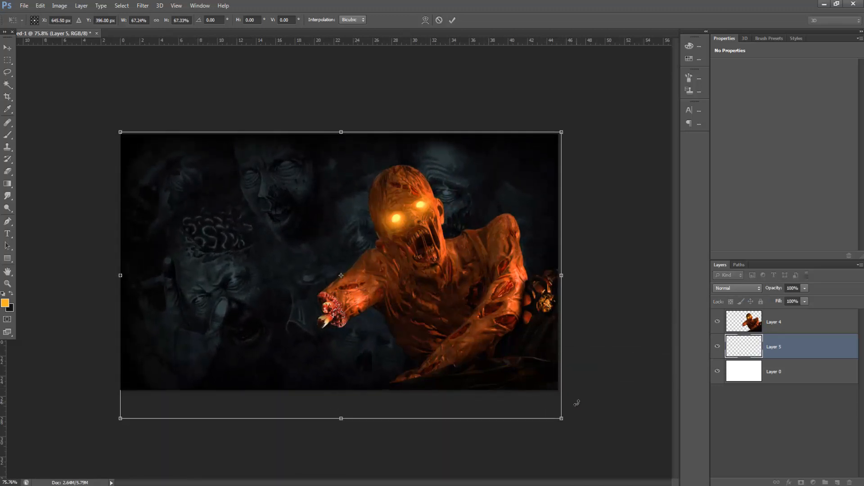
key("Right")
key("Right")
key("Right")
key("Right")
key("Right")
key("Left")
key("Left")
key("Left")
key("Left")
key("Left")
key("Left")
key("Left")
key("Left")
key("Left")
key("Left")
key("Left")
key("Left")
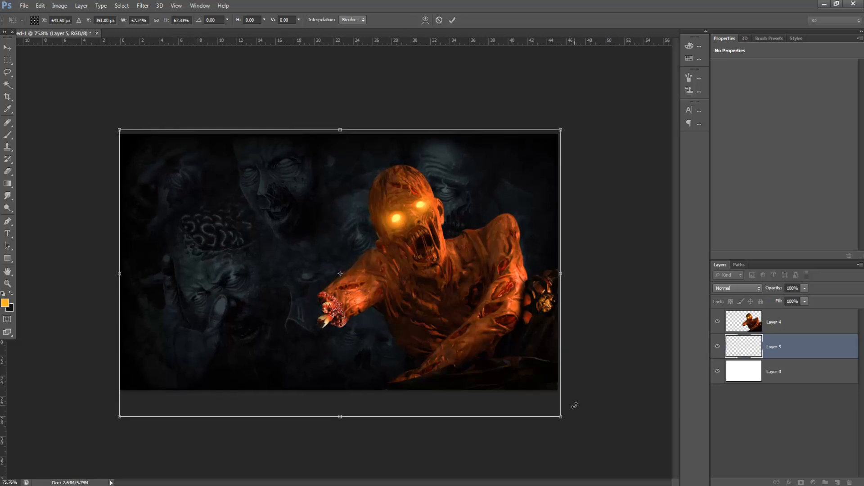
key("Return")
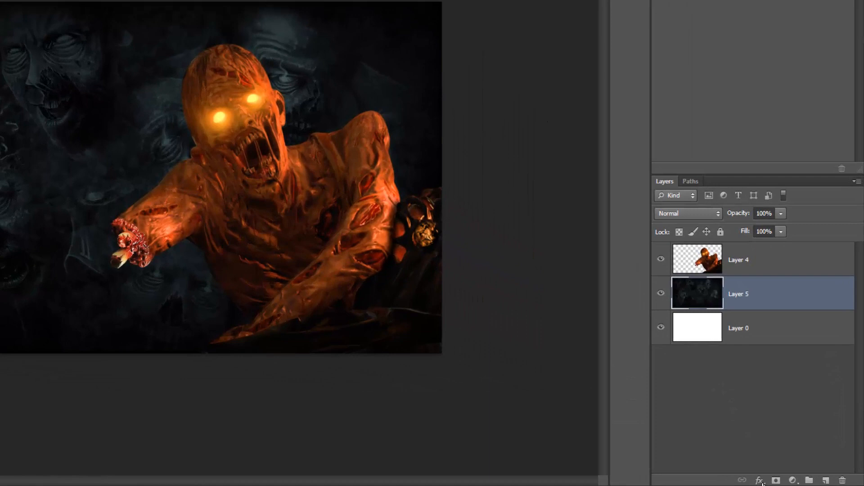
- Apply a red Color Overlay with the Soft Light blend mode to the zombie faces background layer
left_click(790, 482)
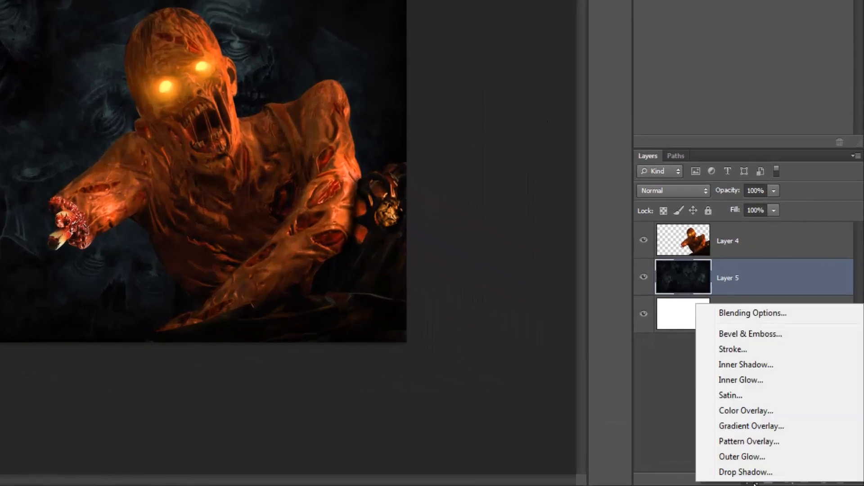
left_click(764, 411)
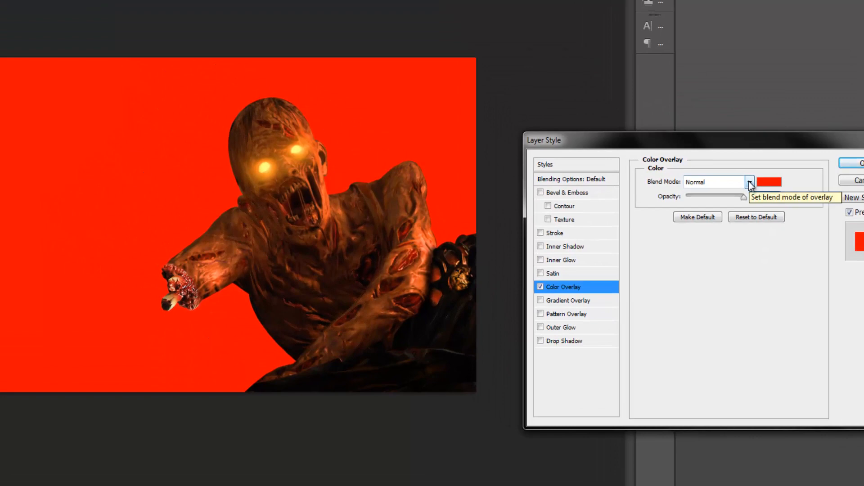
left_click(749, 182)
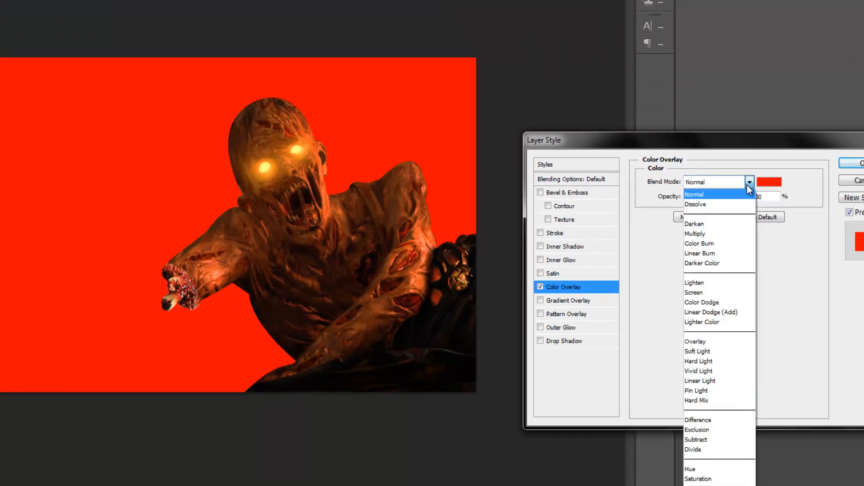
left_click(700, 352)
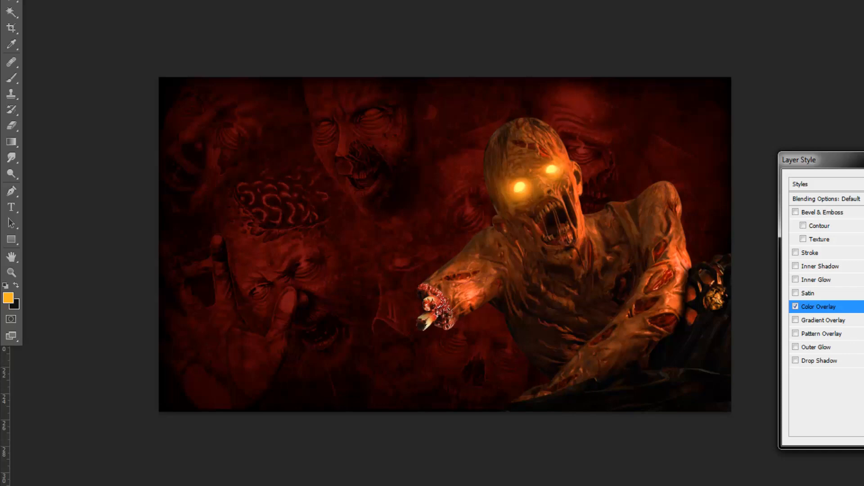
key("Return")
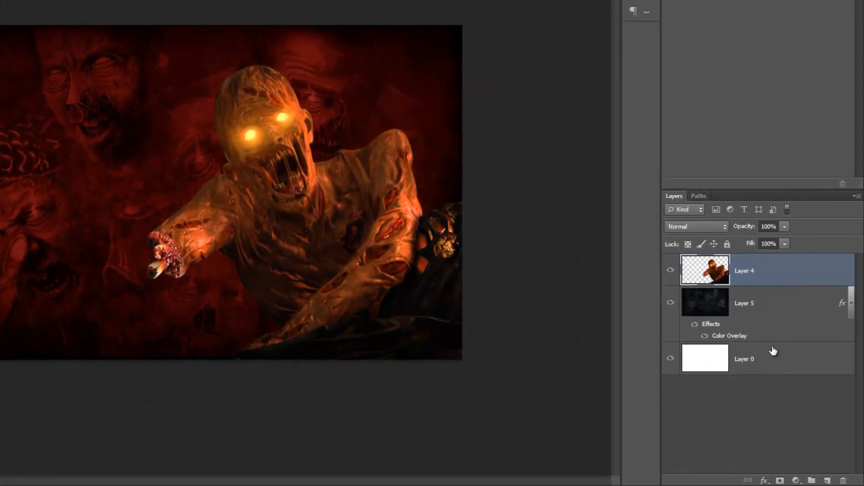
- Add a Drop Shadow to the zombie layer with opacity 82%, distance 0 px, spread 30% and size 90 px
left_click(765, 480)
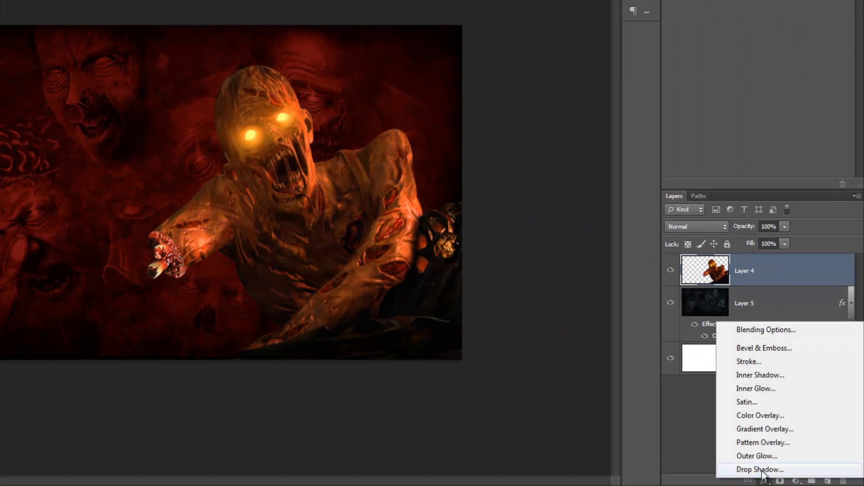
left_click(762, 471)
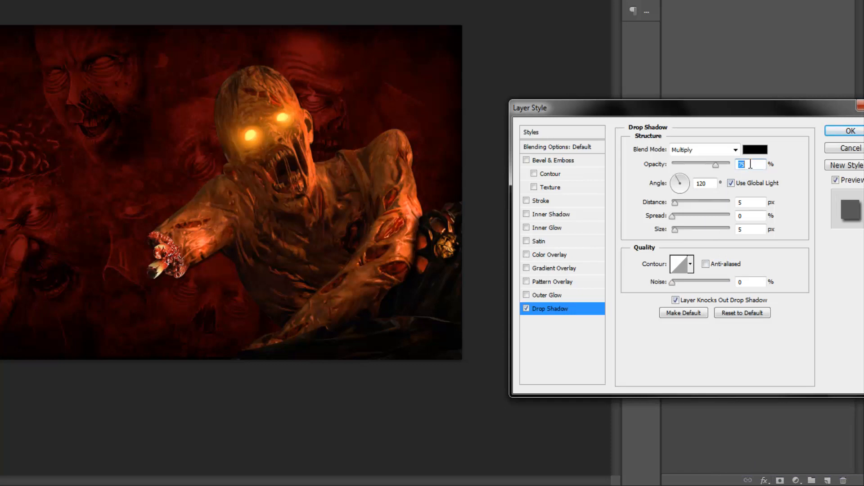
type("8")
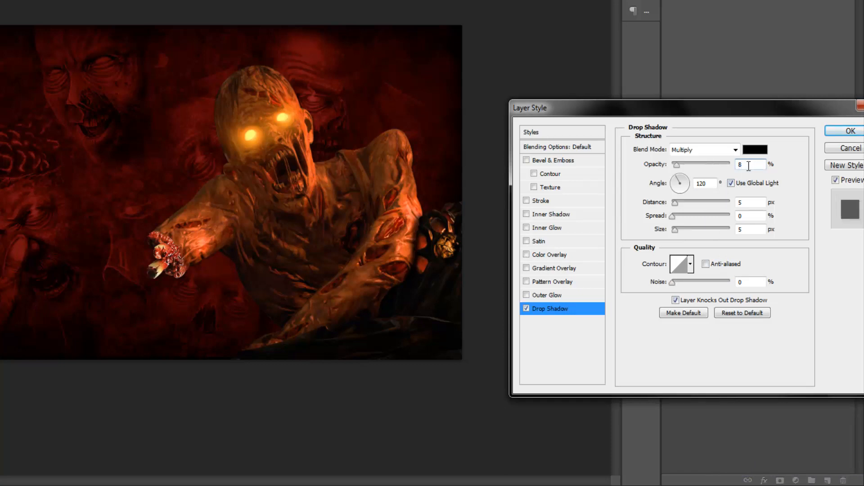
type("2")
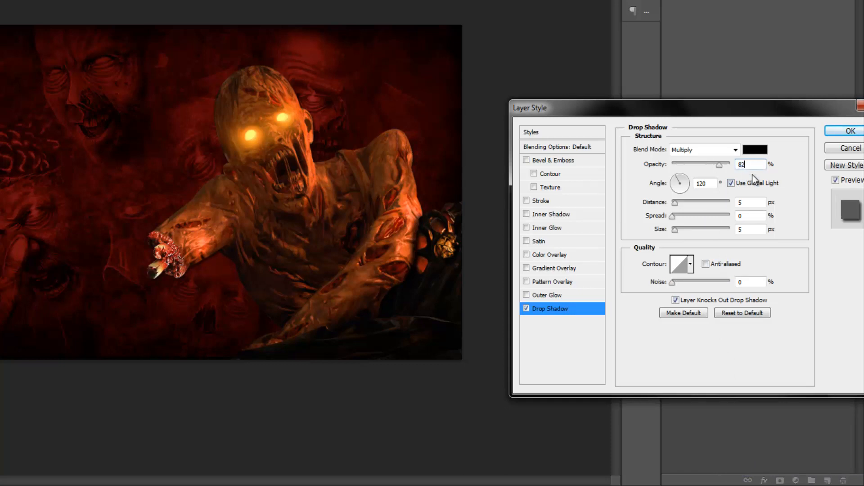
left_click(748, 204)
type("0")
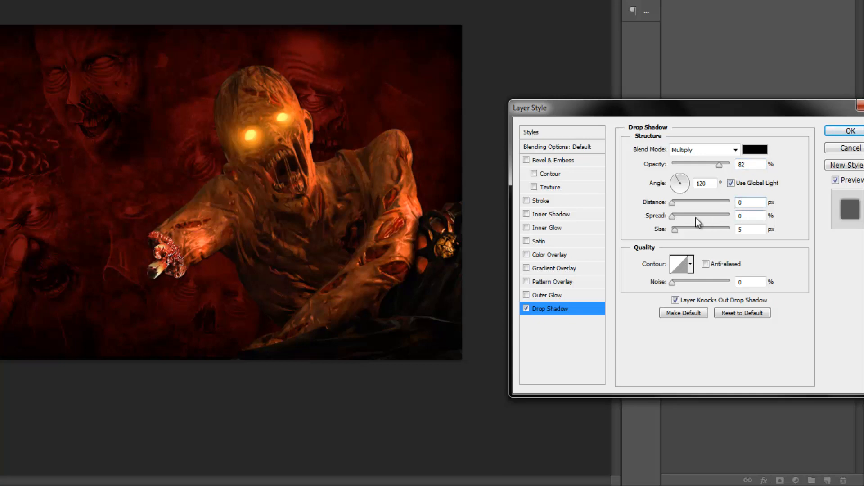
mouse_move(676, 218)
left_mouse_down()
mouse_move(695, 217)
mouse_move(693, 232)
mouse_move(687, 218)
mouse_move(701, 232)
mouse_move(691, 233)
mouse_move(698, 219)
mouse_move(705, 230)
mouse_move(688, 219)
left_mouse_up()
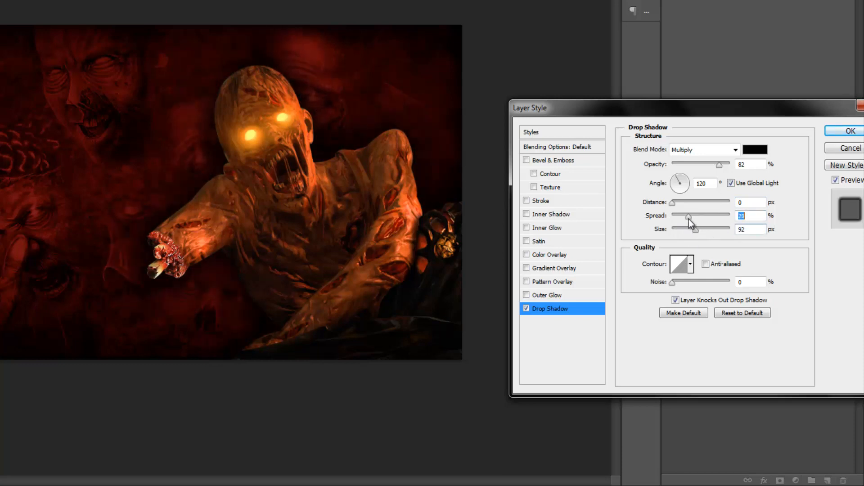
type("30")
key("Tab")
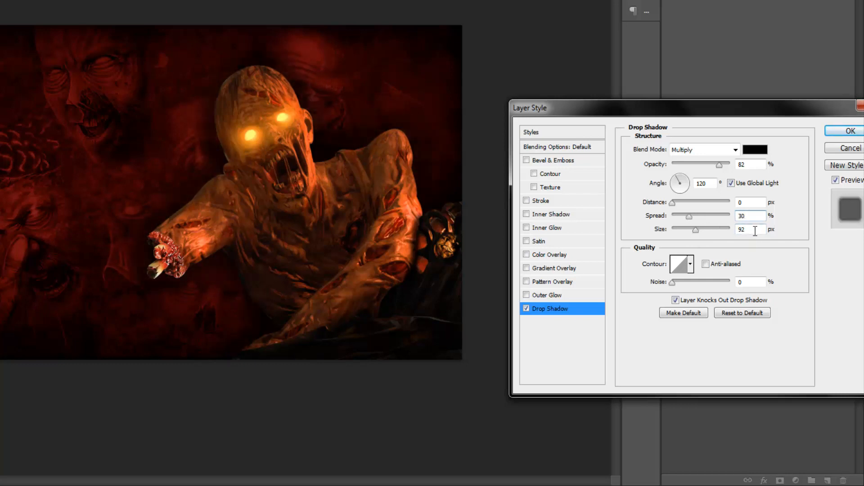
type("90")
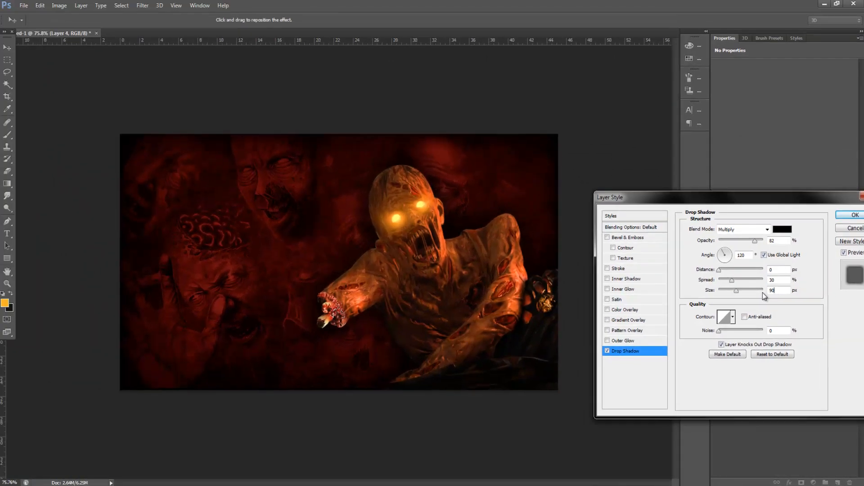
left_click(849, 219)
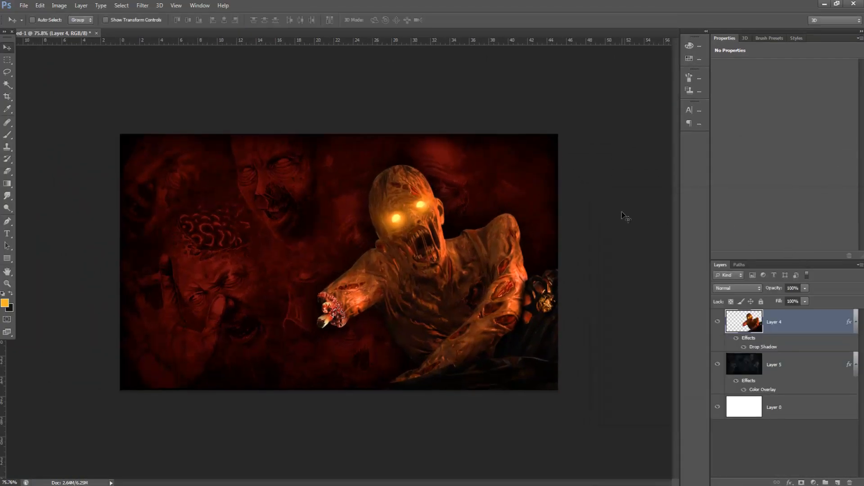
- Open the Call of Duty Black Ops Zombies logo image, bring it into the thumbnail document as the top layer and close the source
left_click(23, 5)
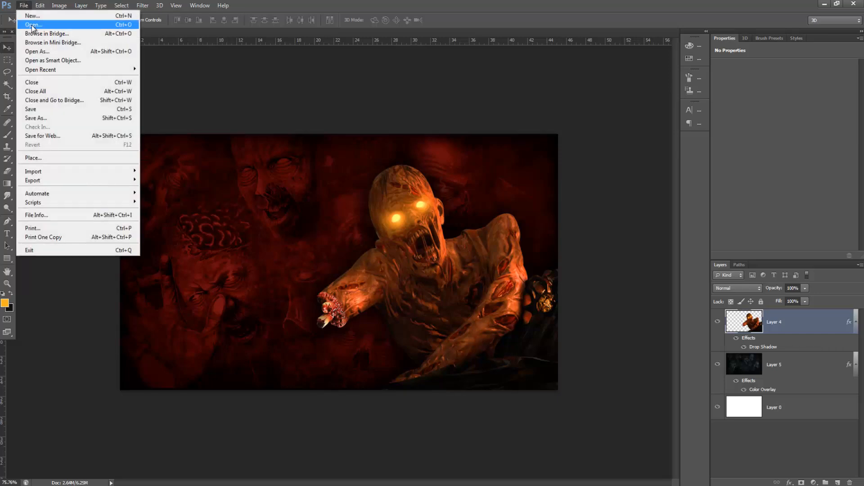
left_click(33, 25)
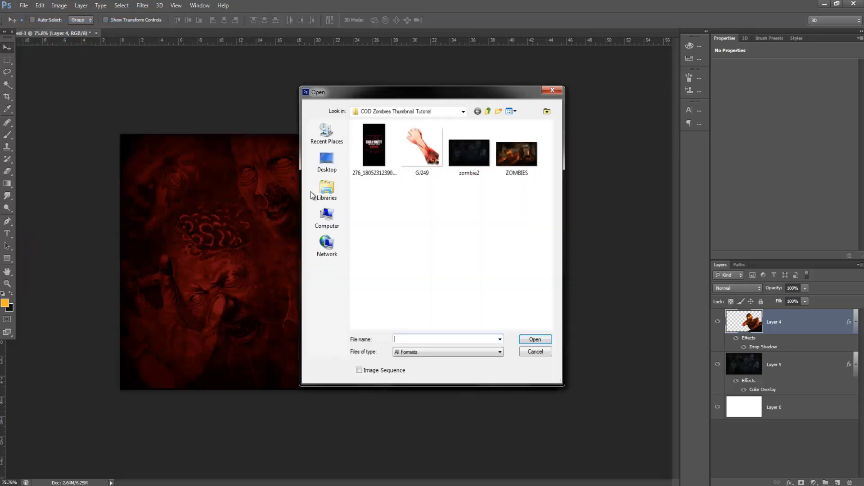
double_click(382, 166)
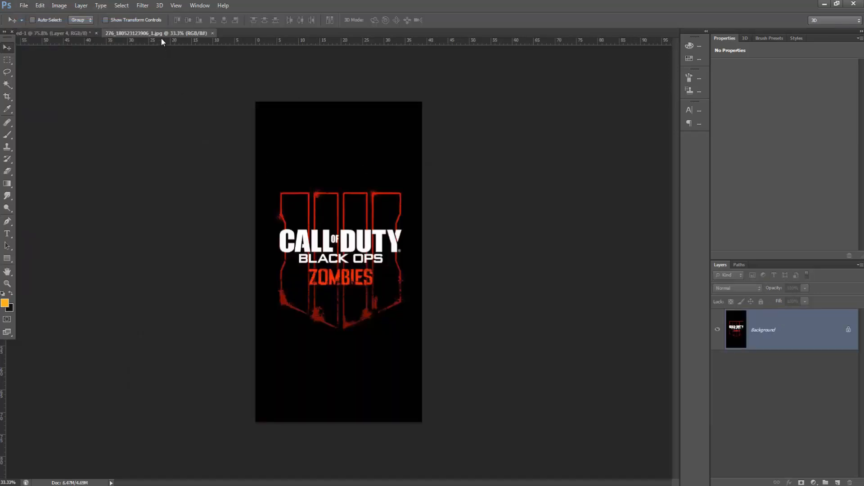
left_click_drag(161, 34, 274, 144)
mouse_move(323, 270)
left_mouse_down()
mouse_move(189, 263)
mouse_move(323, 282)
left_mouse_up()
left_click(374, 138)
- Scale the Call of Duty logo image down to about 34% and place it beside the zombie, in the canvas's left half
key("ctrl+t")
left_click_drag(209, 230, 251, 331)
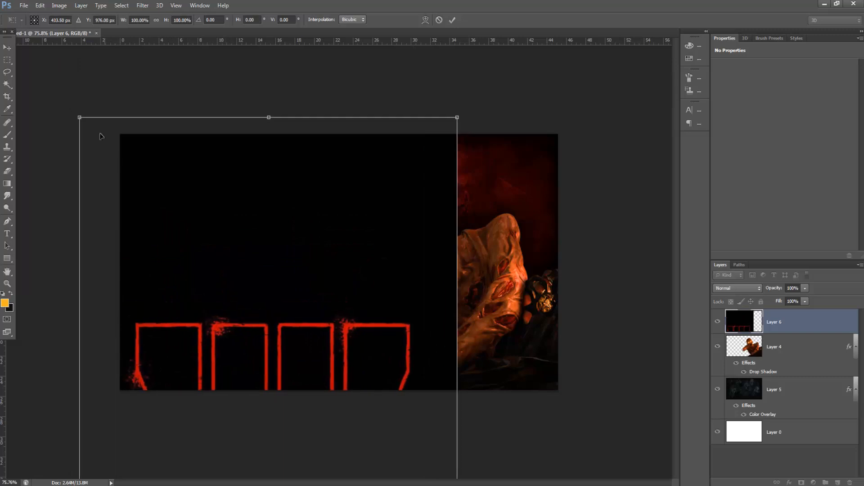
left_click_drag(81, 117, 351, 336)
left_click_drag(341, 432, 224, 72)
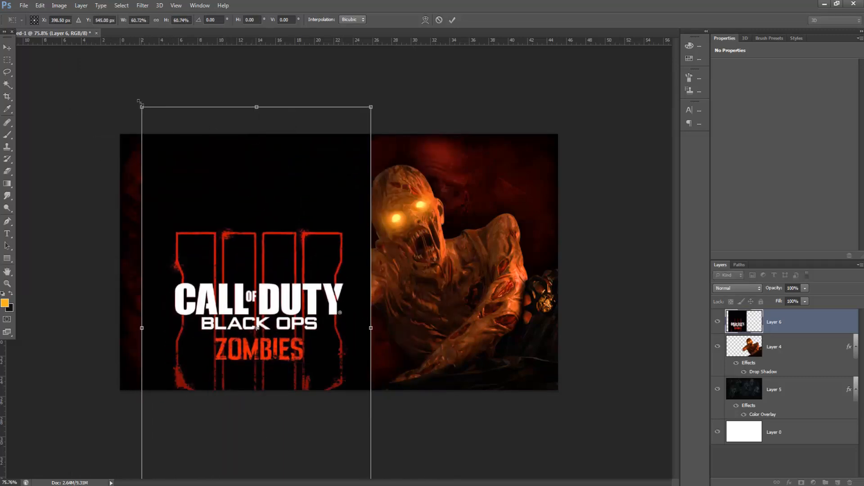
left_click_drag(143, 108, 279, 284)
left_click_drag(307, 350, 226, 192)
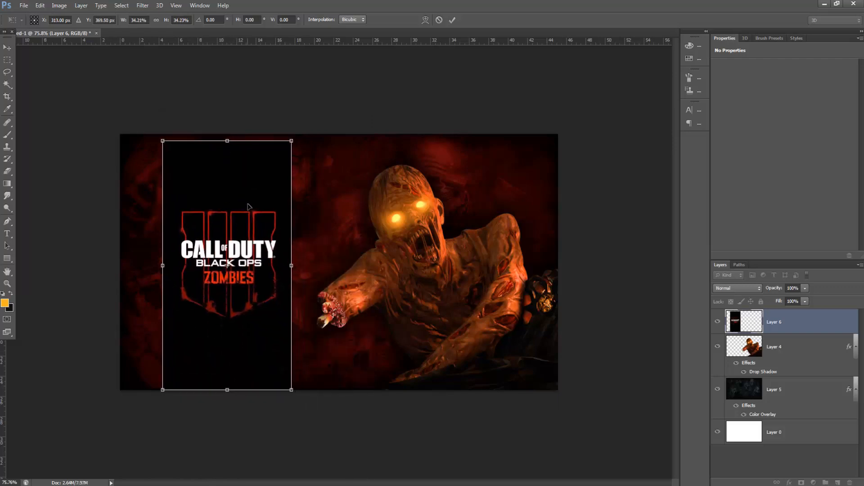
- Nudge the logo image up 5 px, shrink it slightly from its upper corner and apply the transform
key("Up")
key("Up")
key("Up")
key("Up")
key("Up")
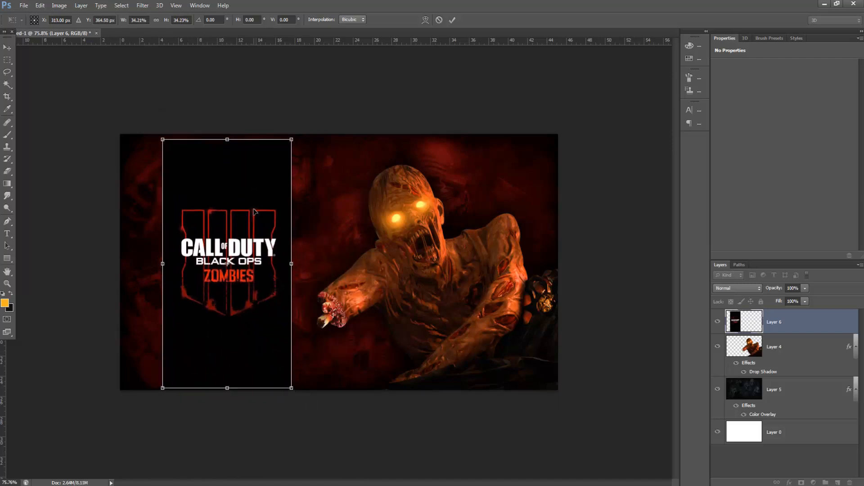
left_click_drag(289, 142, 284, 154)
key("Return")
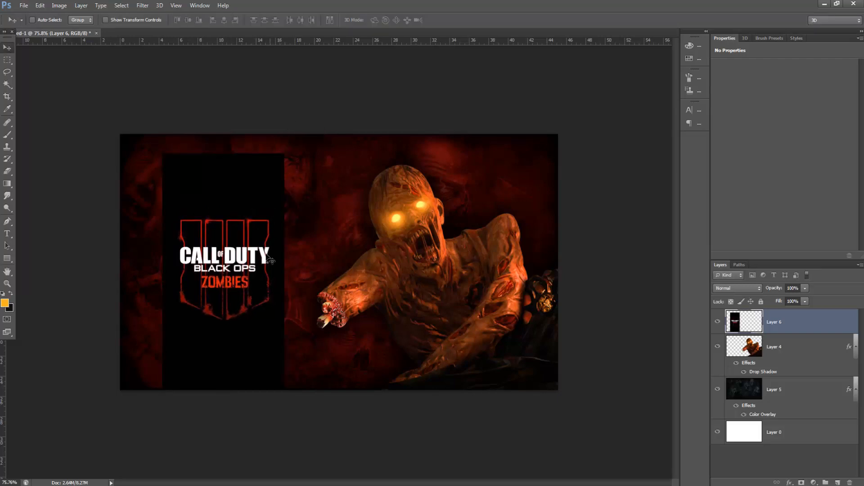
- Start a Pen tool path at the logo shield's top-right corner and run it along the top edge to the top-left corner
scroll(261, 273, "up", 5)
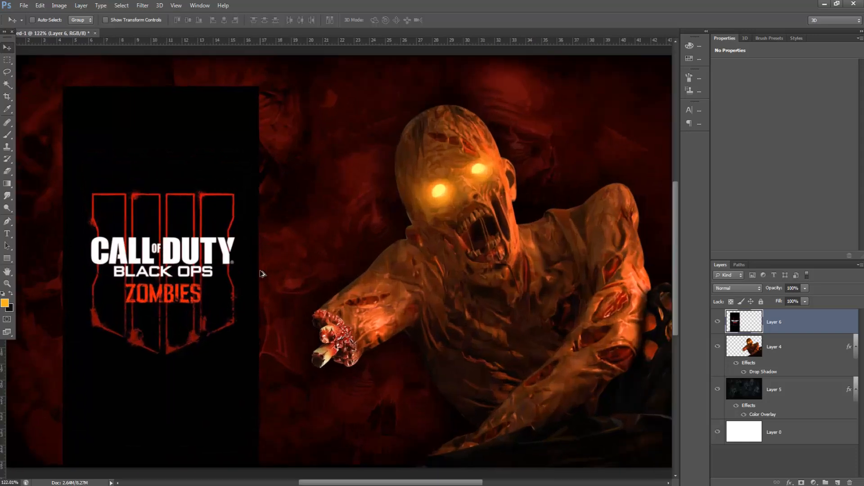
left_click(8, 221)
left_click(234, 192)
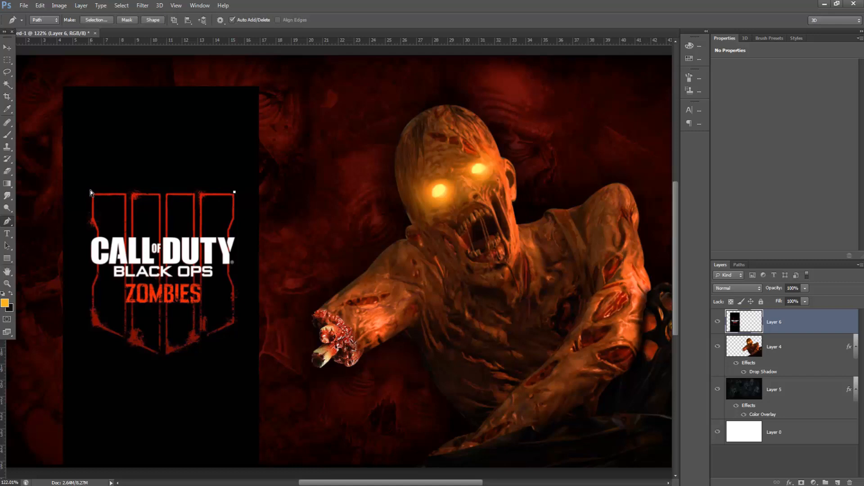
key("ctrl+z")
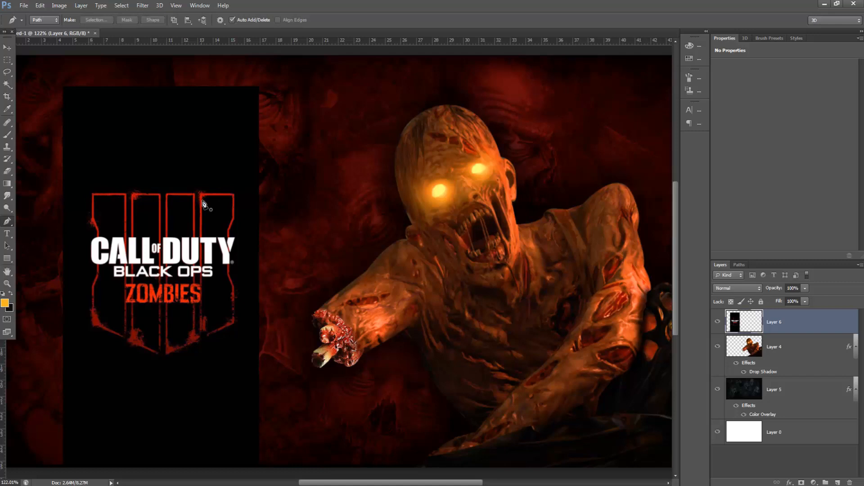
left_click(238, 192)
left_click(88, 191)
left_click(87, 222)
left_click(92, 233)
left_click(86, 244)
left_click(88, 252)
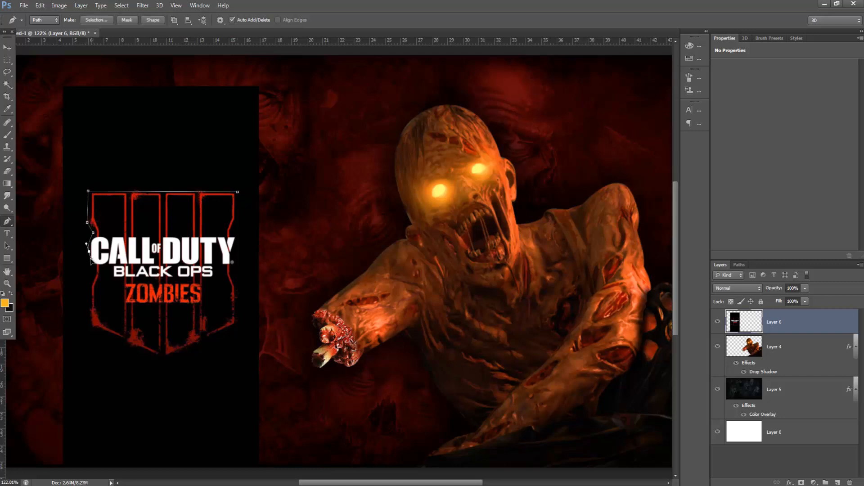
key("ctrl+alt+z")
key("ctrl+alt+z")
key("ctrl+alt+z")
- Continue the path down the shield's left side, around the lettering and the bottom point, to the lower-right corner
left_click(89, 222)
left_click(95, 233)
left_click(95, 236)
left_click_drag(90, 249, 106, 267)
left_click(90, 250, "alt")
left_click(95, 266, "alt")
left_click(89, 286)
left_click(90, 324)
left_click(162, 361)
left_click(239, 324)
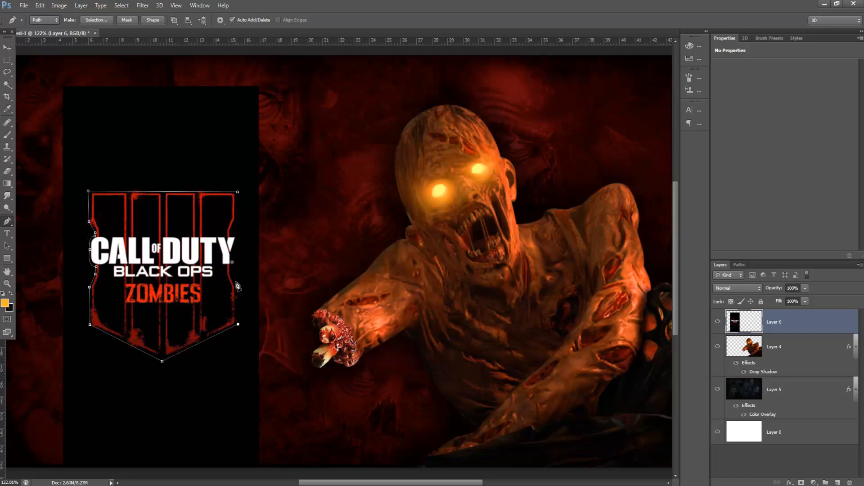
- Trace the shield's right side up past the lettering and close the path at the top-right corner
left_click(236, 287)
left_click(231, 275)
left_click(230, 255)
left_click(231, 235)
left_click(239, 236)
left_click(237, 218)
left_click(238, 191)
- Convert the shield path to a selection and copy the selected logo to a new layer
right_click(156, 273)
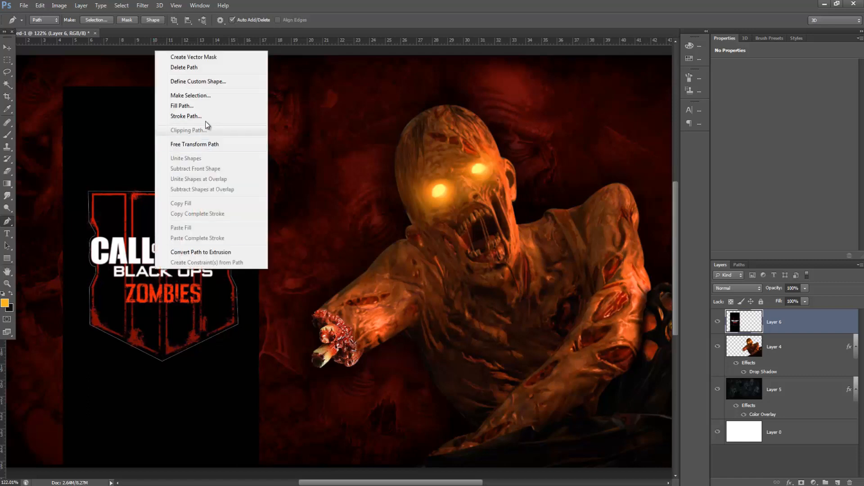
left_click(210, 95)
left_click(479, 147)
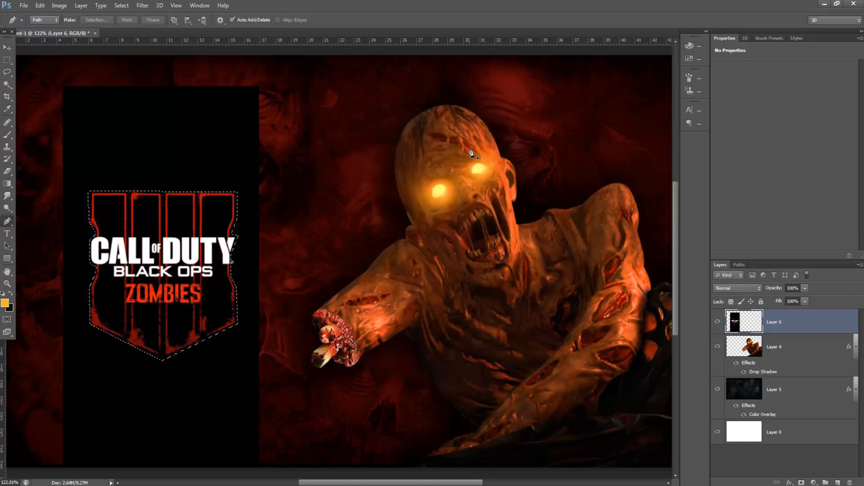
left_click(81, 5)
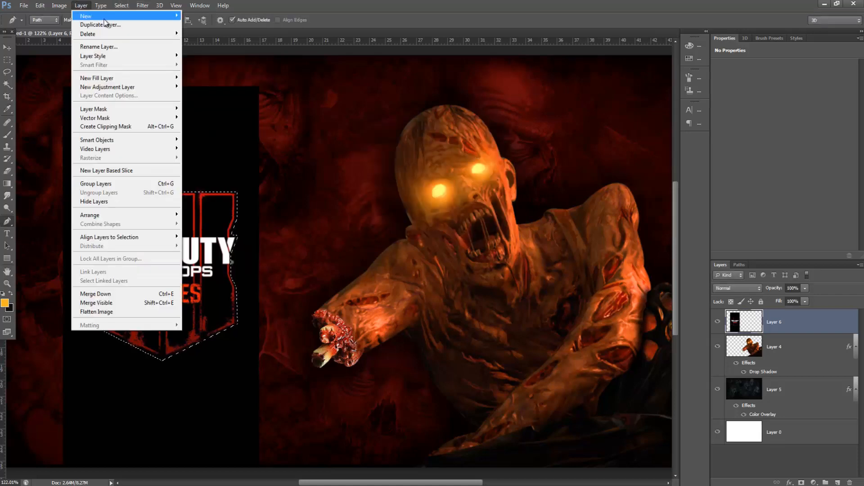
mouse_move(112, 18)
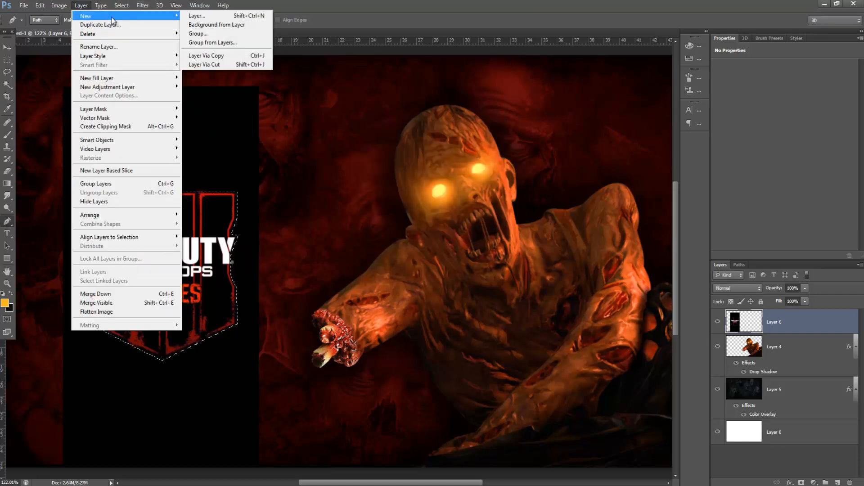
left_click(207, 56)
- Delete the original logo layer with the black rectangle, keeping only the cut-out shield
left_click(775, 353)
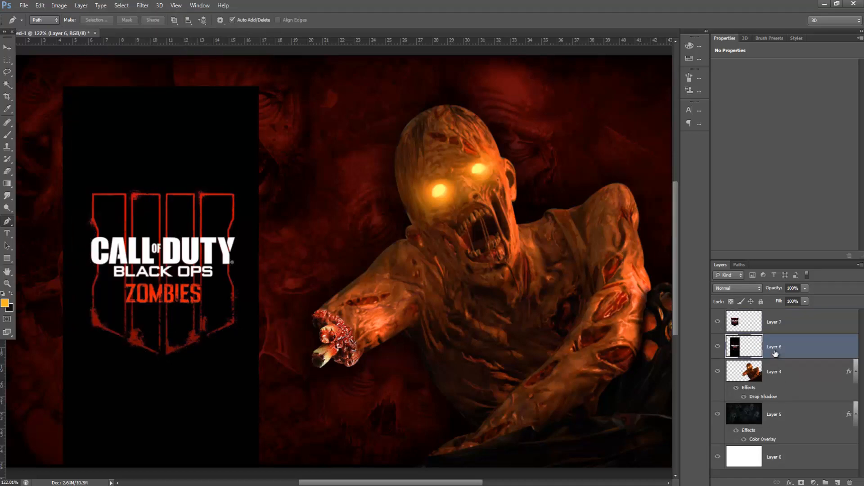
key("Delete")
key("ctrl+0")
scroll(282, 282, "down", 1)
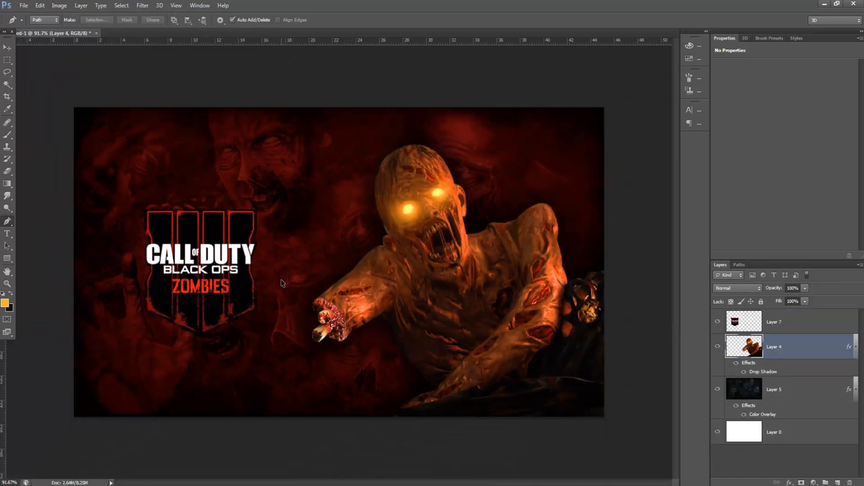
scroll(282, 282, "down", 1)
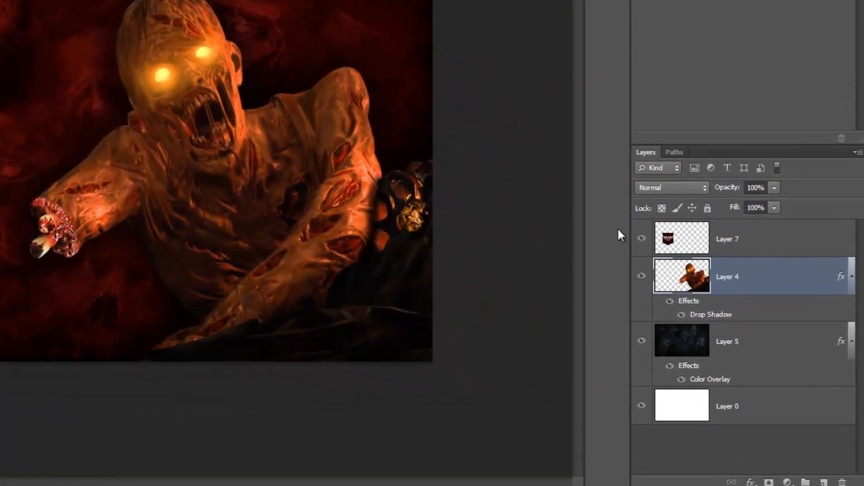
- Add a Drop Shadow to the cut-out logo layer with distance 0 px, spread 40% and size 40 px
left_click(744, 243)
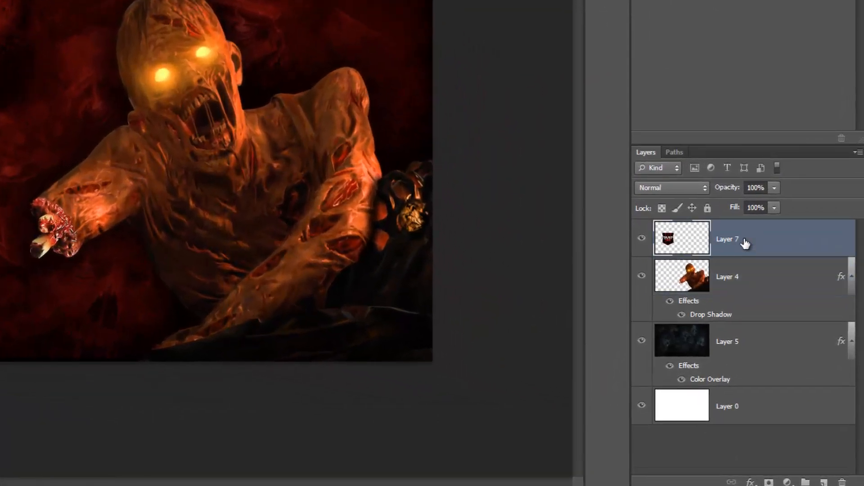
left_click(757, 478)
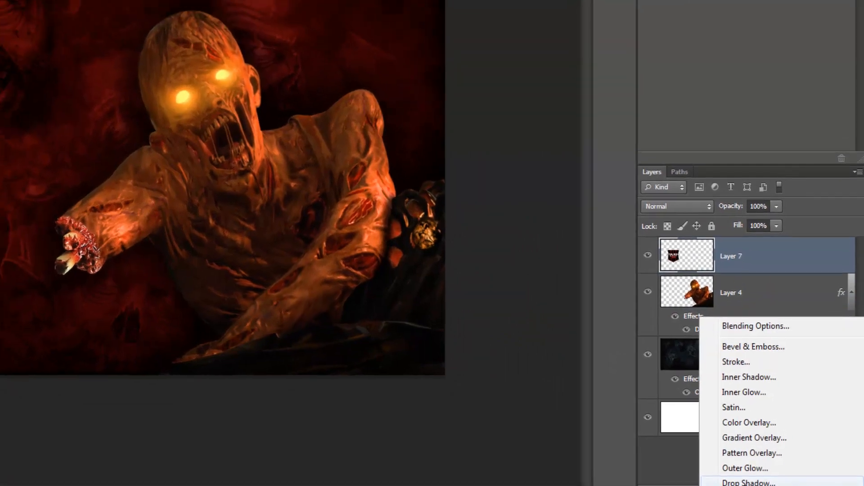
left_click(743, 471)
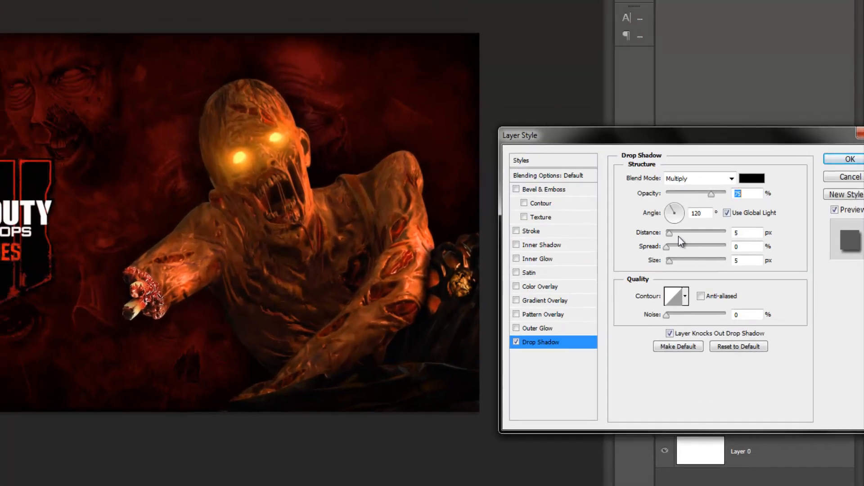
left_click_drag(669, 234, 696, 249)
left_click(742, 231)
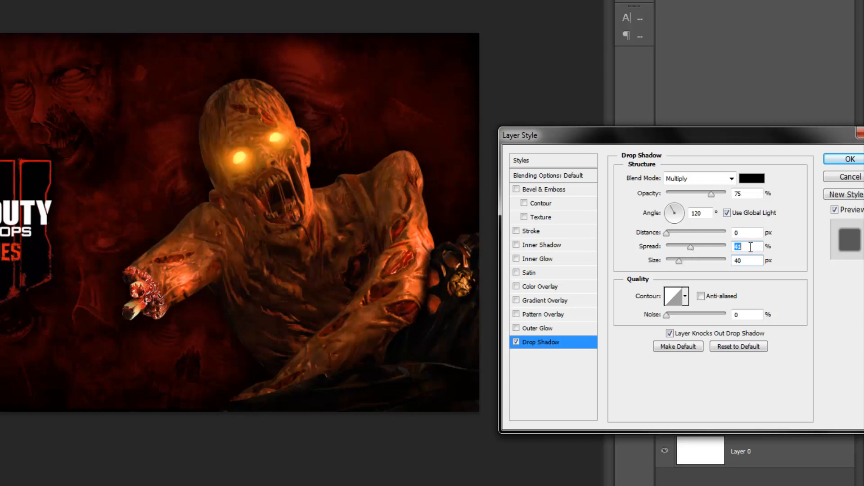
type("40")
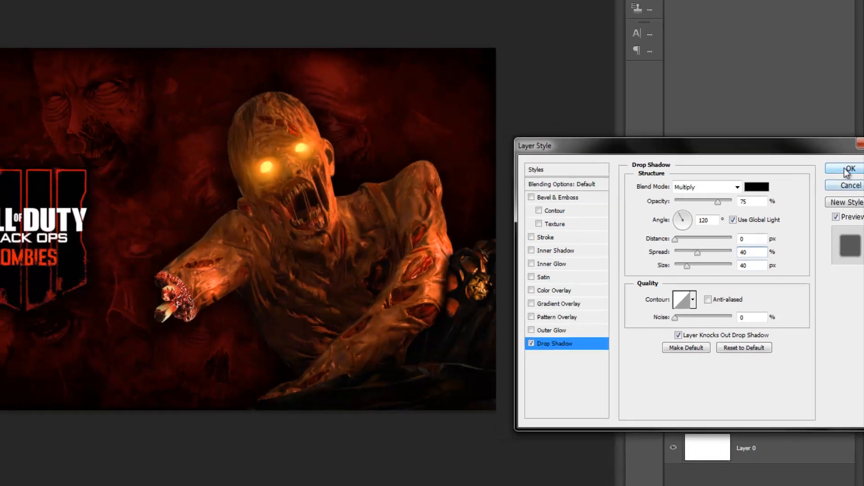
left_click(850, 159)
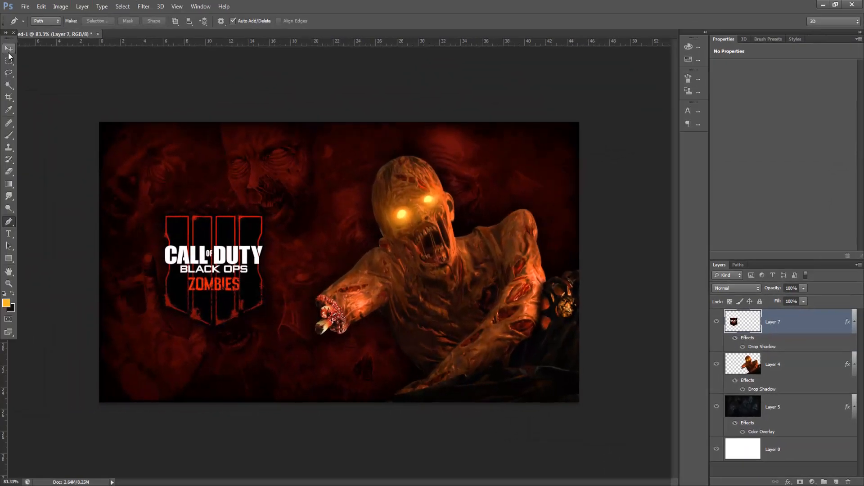
- Move the logo down into the lower-left area of the thumbnail
left_click(8, 53)
left_click_drag(217, 287, 221, 338)
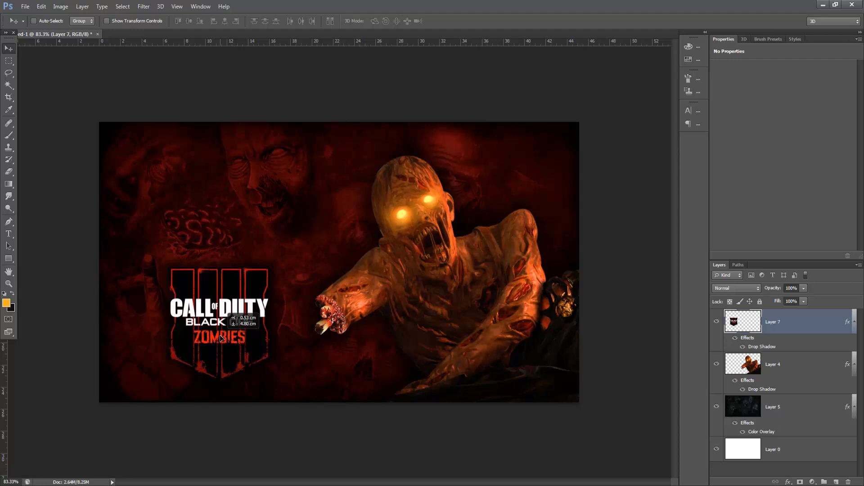
left_click_drag(221, 338, 222, 336)
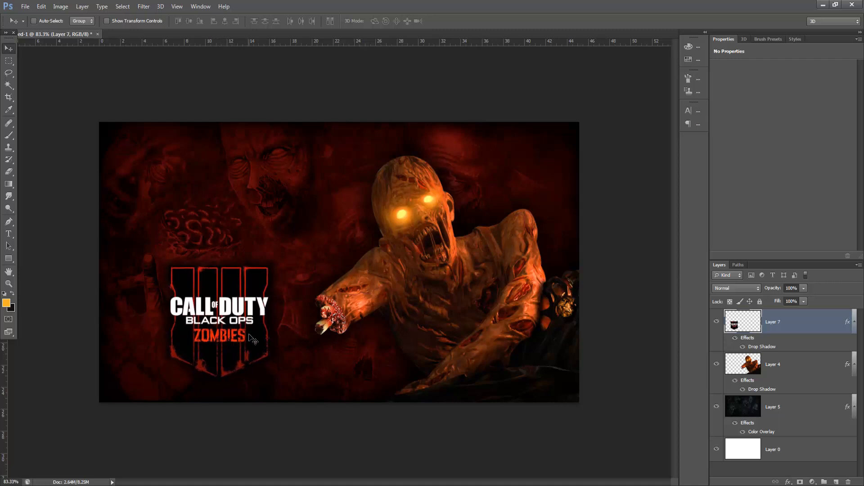
- Scale the logo down slightly and nudge it a few pixels to the left
key("ctrl+t")
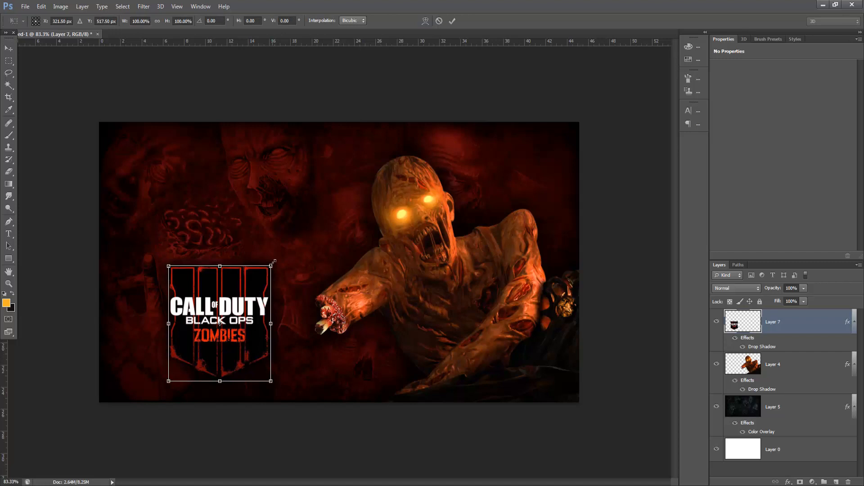
left_click_drag(265, 268, 245, 306)
key("Return")
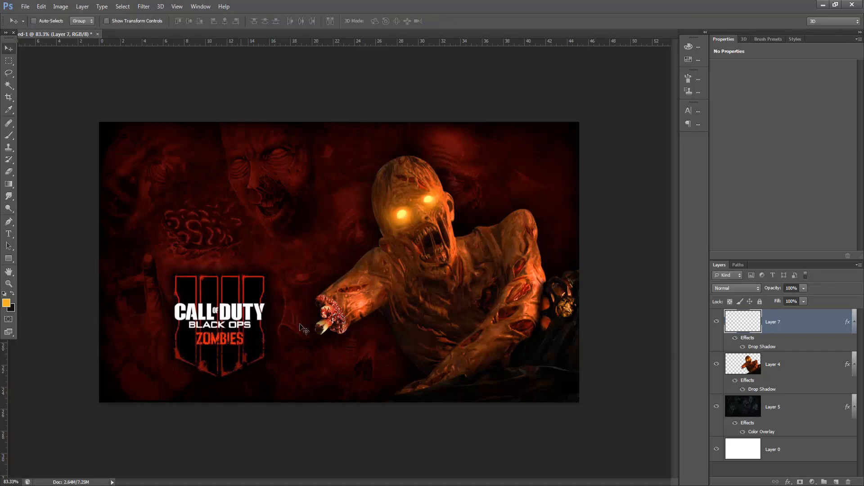
key("Left")
key("Left")
key("Left")
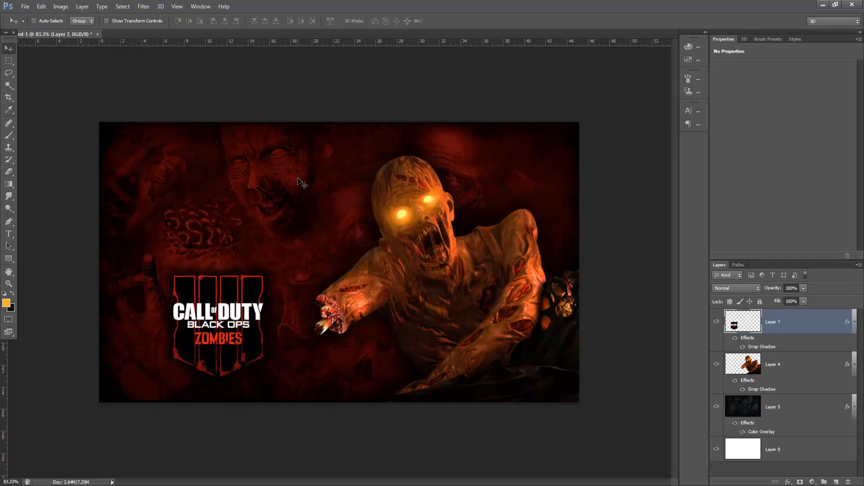
- Add the two-line title "How to Make" / "THUMBNAILS" above the logo in orange Chiller at 130 pt
left_click(12, 235)
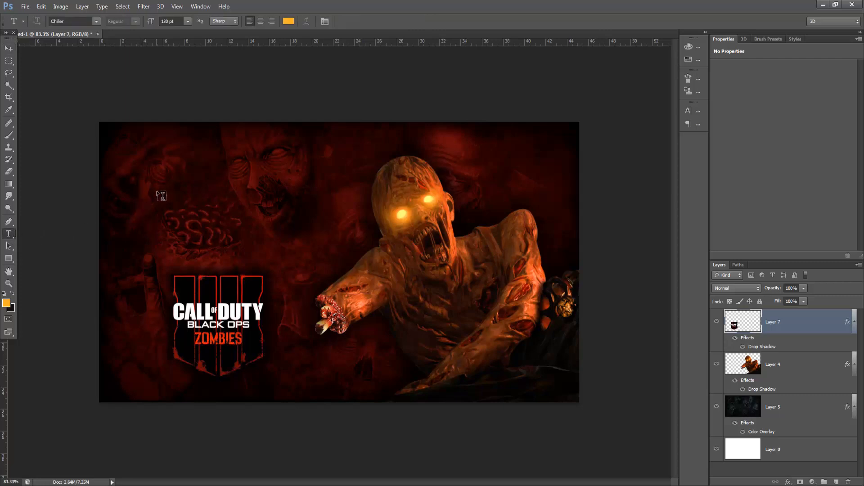
left_click(97, 23)
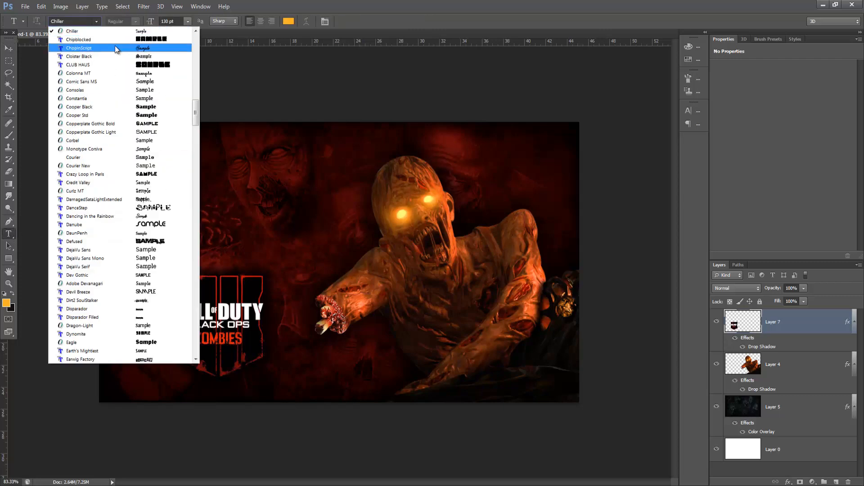
left_click(89, 33)
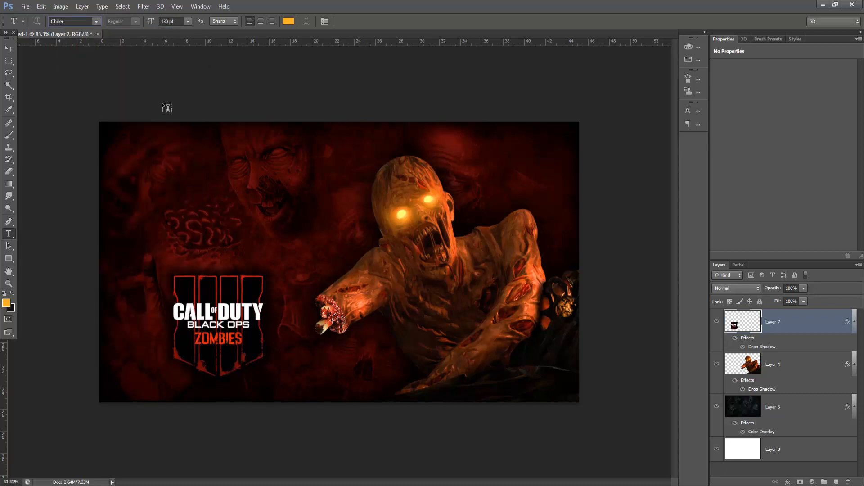
left_click(176, 202)
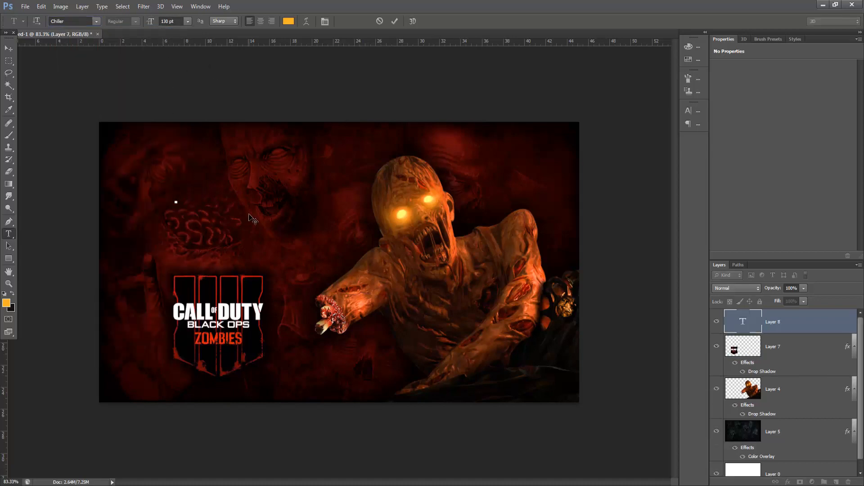
type("How t")
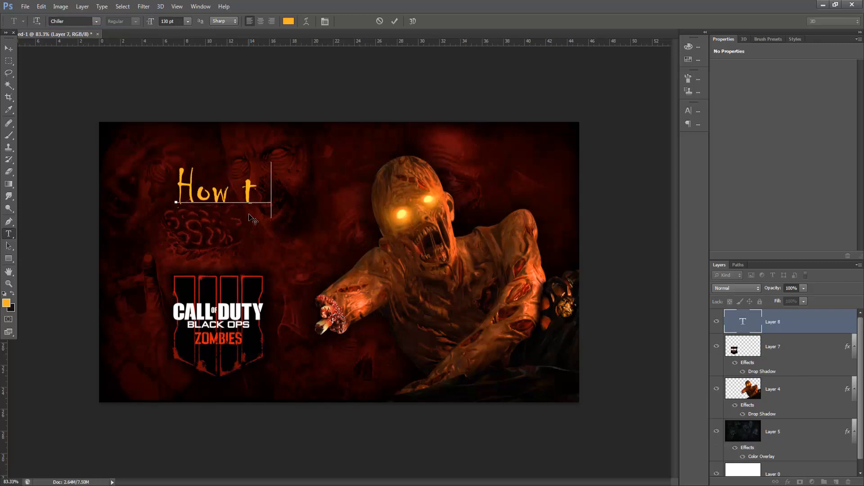
type("o Make")
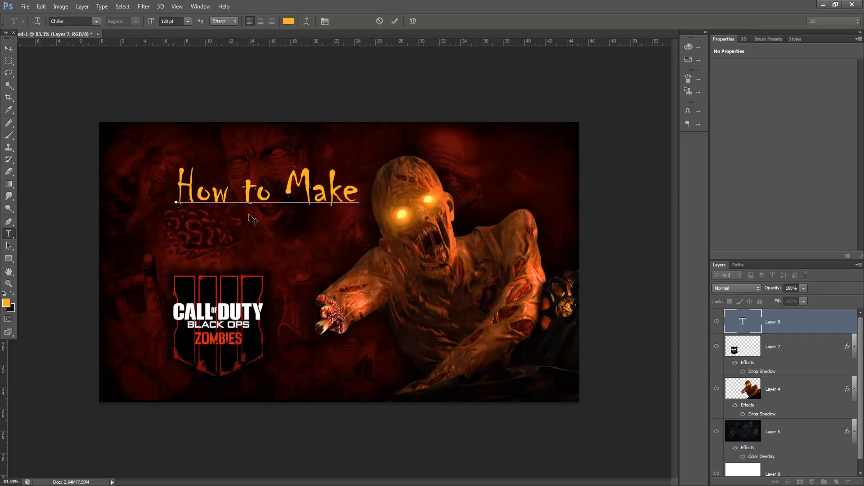
key("Return")
type("THUMBN")
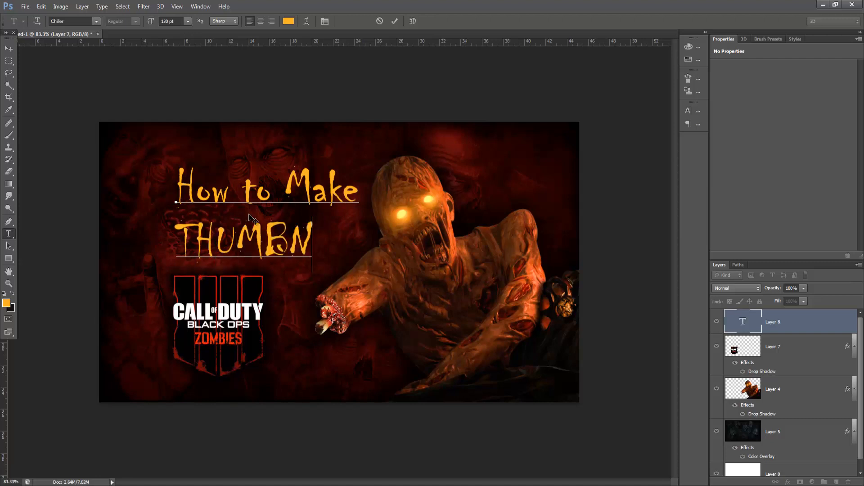
type("AILS")
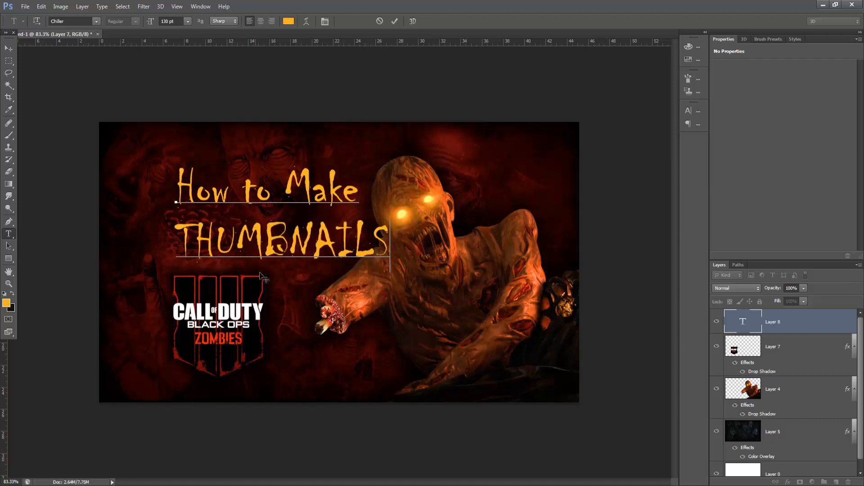
- Move the title up and to the left, and rotate it counterclockwise by about 5.5°
left_click_drag(301, 282, 258, 262)
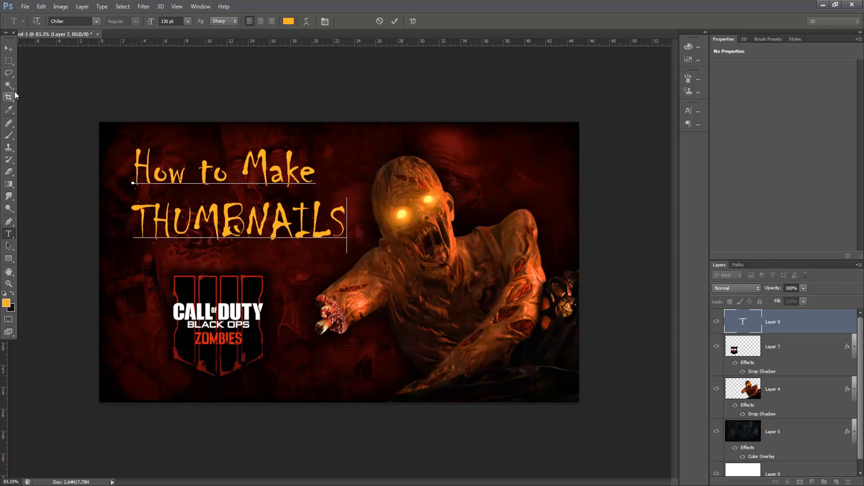
left_click(9, 48)
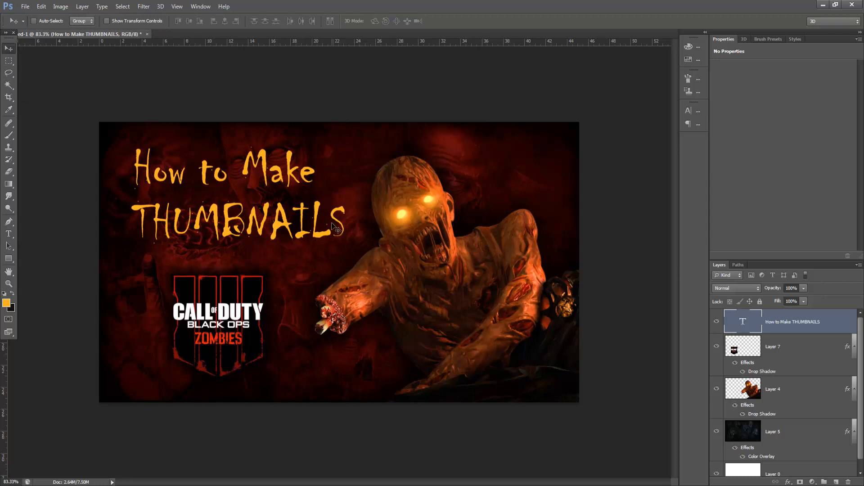
key("ctrl+t")
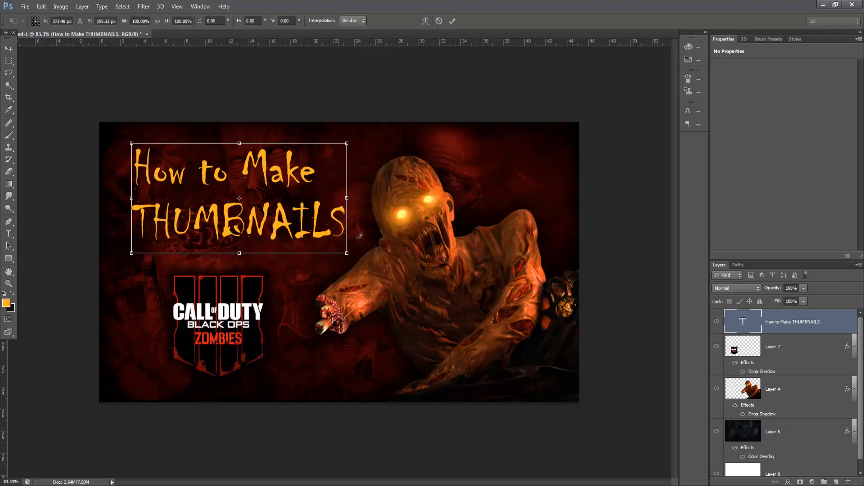
mouse_move(360, 235)
left_mouse_down()
mouse_move(366, 222)
mouse_move(357, 226)
left_mouse_up()
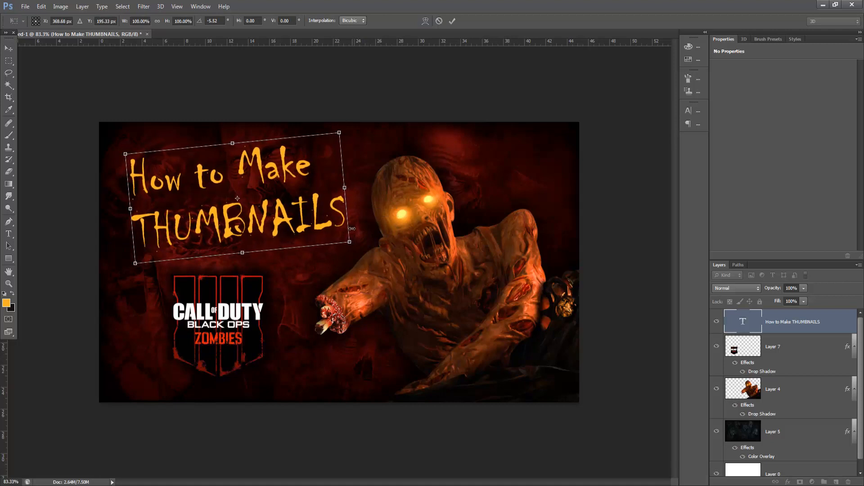
key("Return")
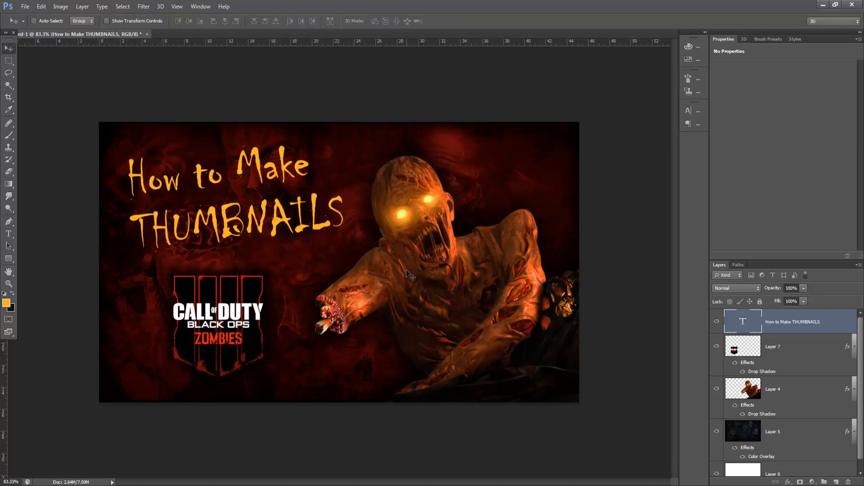
left_click_drag(404, 271, 405, 271)
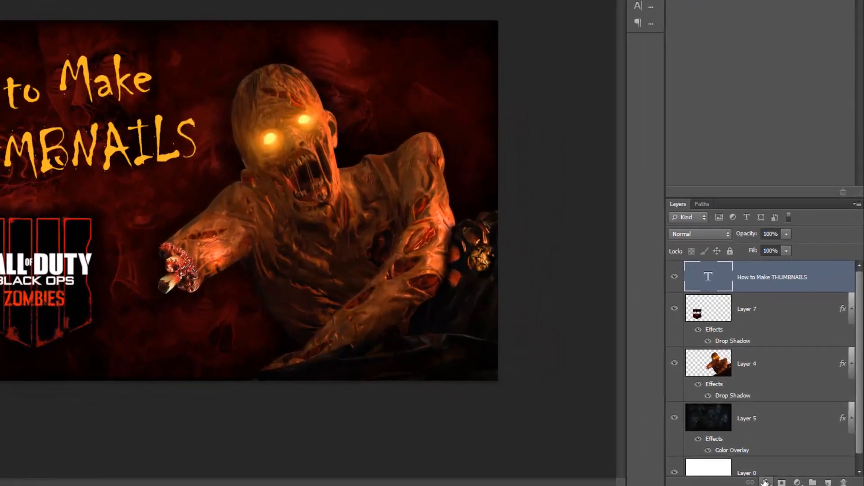
- Add Bevel & Emboss to the title: Inner Bevel, Chisel Hard, depth 1000%, size 250 px, angle -45°, altitude 53°, Multiply highlight and Overlay shadow at 100%
left_click(788, 482)
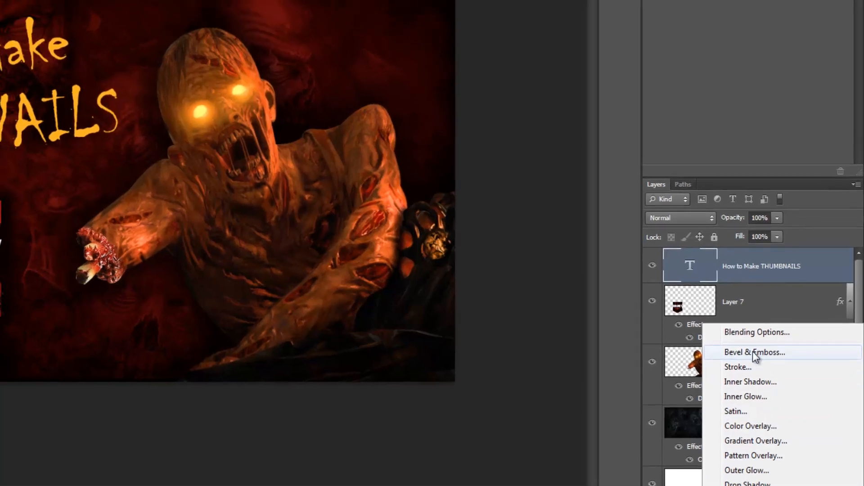
left_click(752, 336)
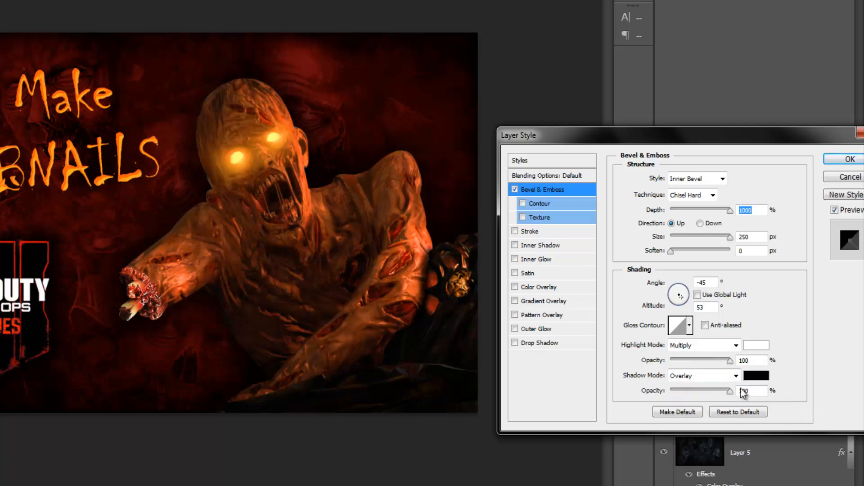
- Add an outside Stroke to the title in muted red c65959 with a size of 1 px
left_click(542, 231)
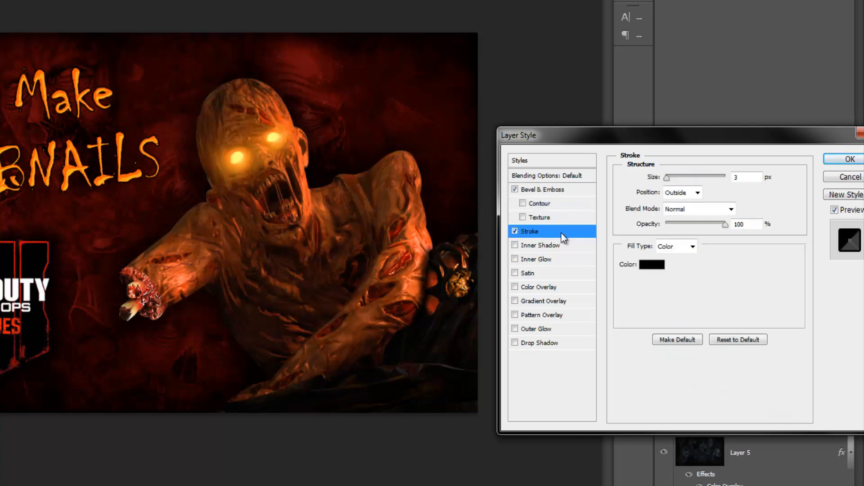
left_click(651, 266)
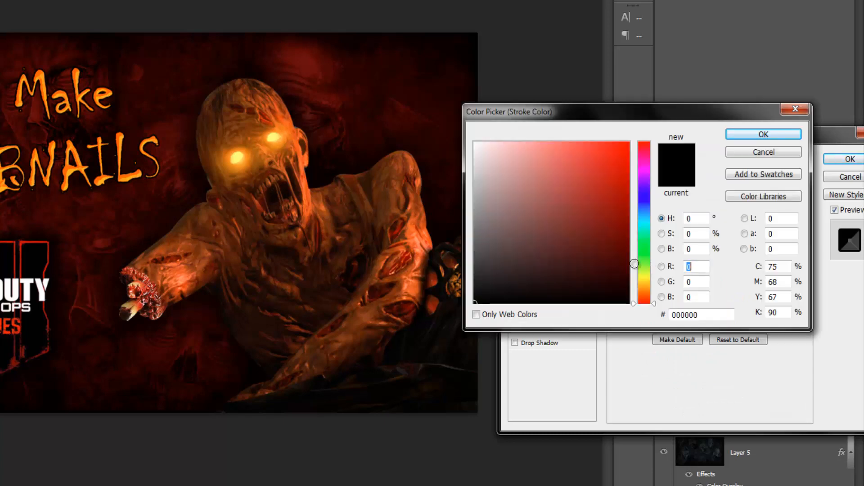
left_click(553, 185)
left_click_drag(554, 185, 559, 177)
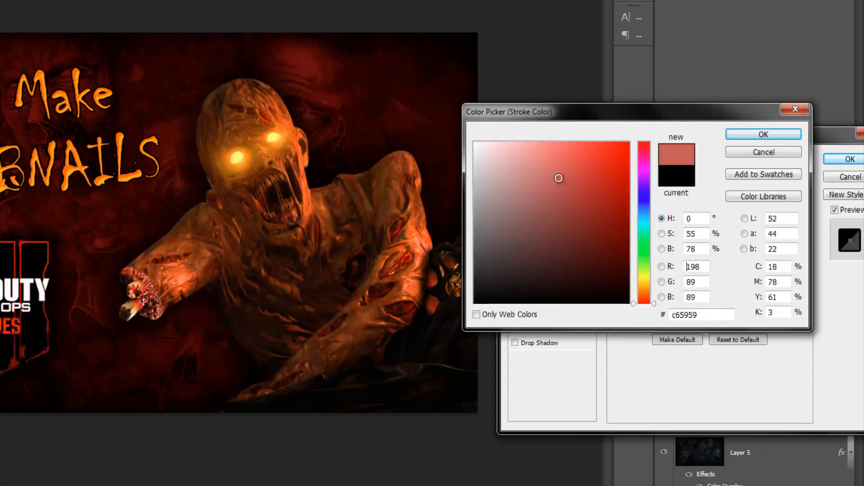
left_click(731, 136)
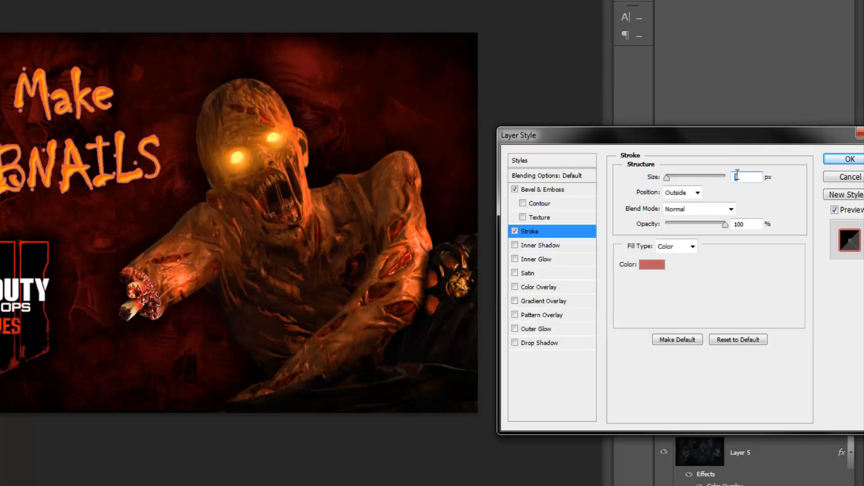
type("1")
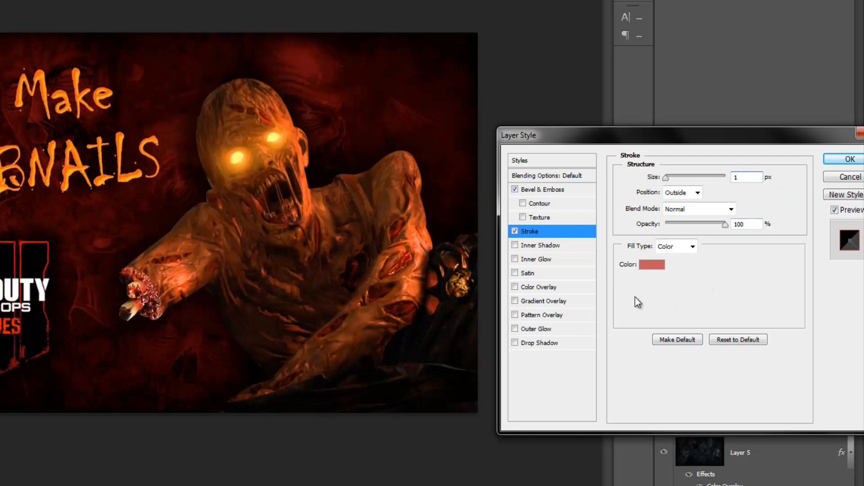
- Add an Outer Glow to the title with Subtract blend mode, 5% spread and an increased size
left_click(547, 332)
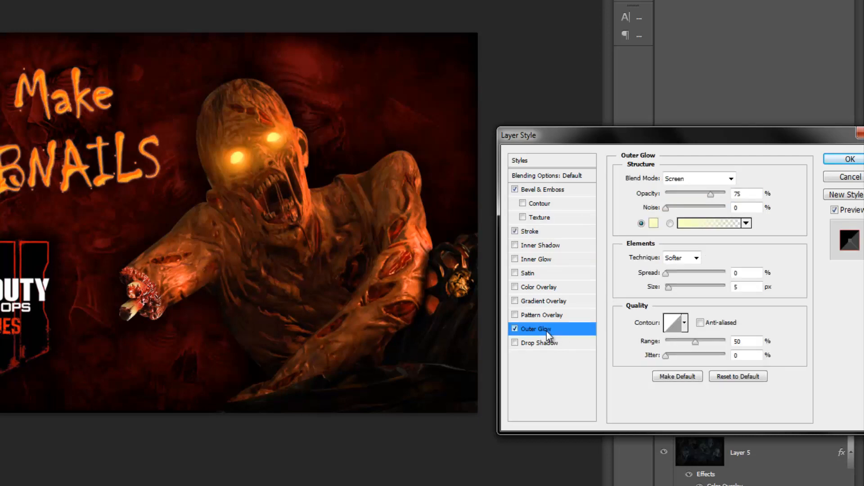
left_click(696, 182)
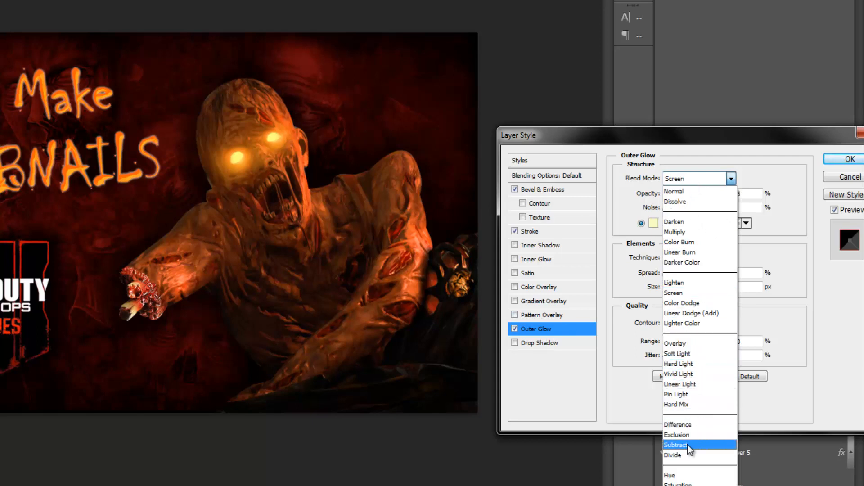
left_click(687, 445)
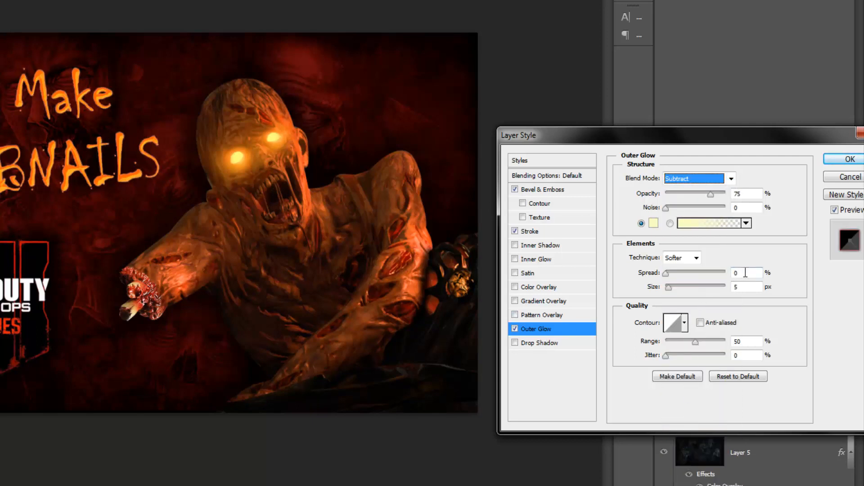
left_click(732, 274)
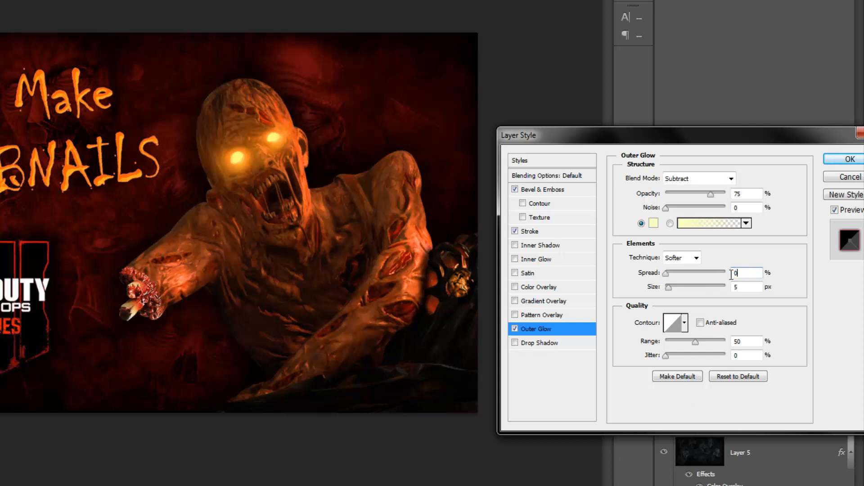
type("5")
double_click(740, 288)
type("25")
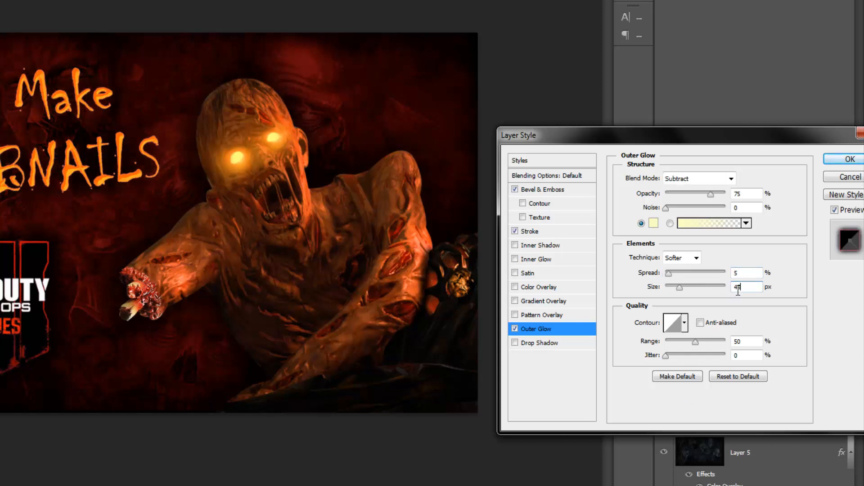
- Add a Drop Shadow to the title with distance 0 px, spread 20% and size 20 px, and apply the layer styles
left_click(557, 346)
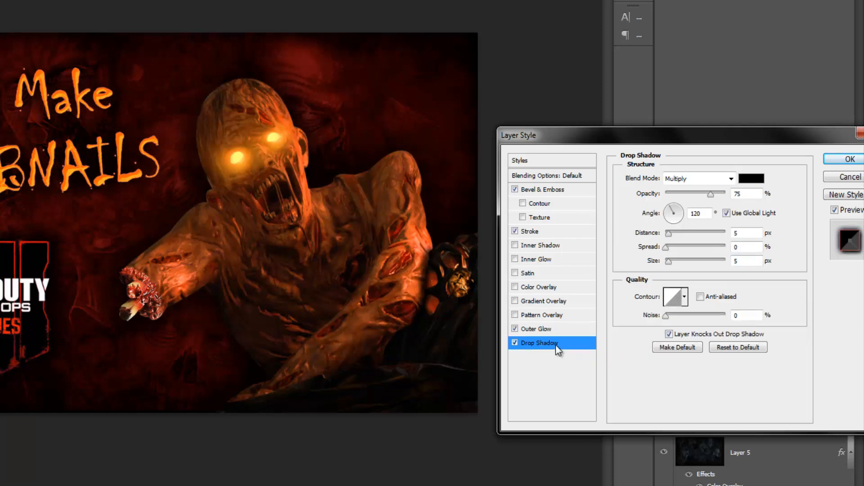
double_click(743, 233)
type("0")
key("Tab")
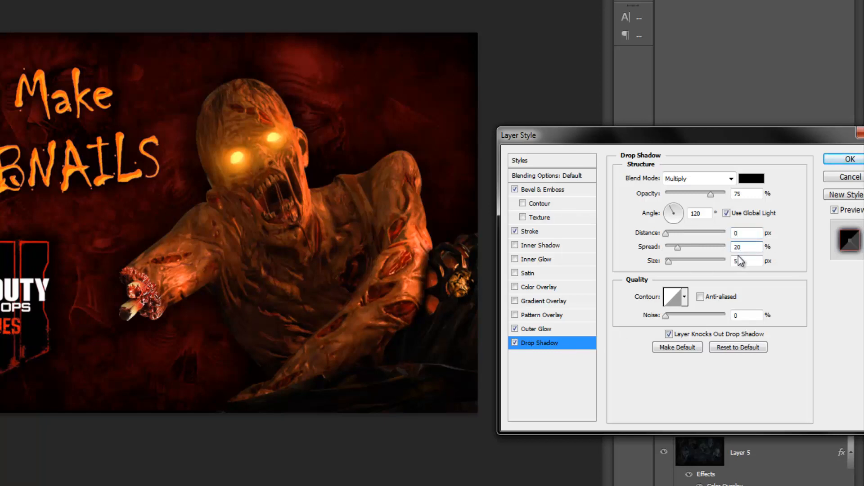
double_click(739, 261)
type("20")
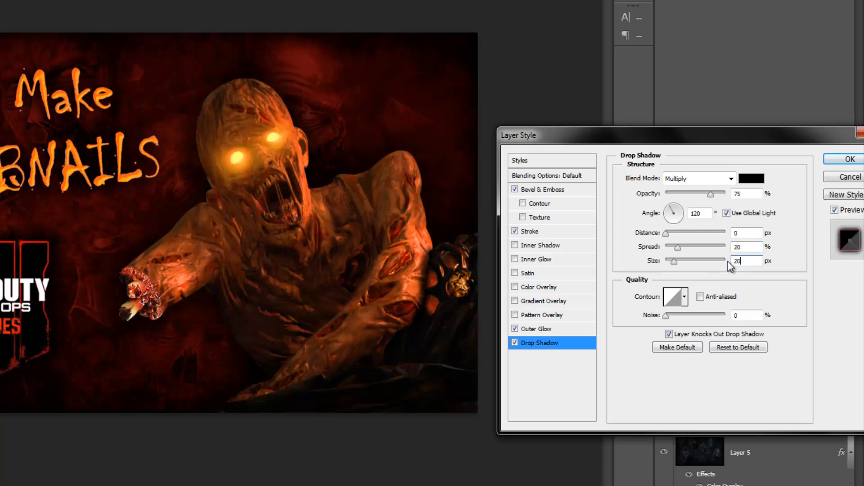
left_click(841, 160)
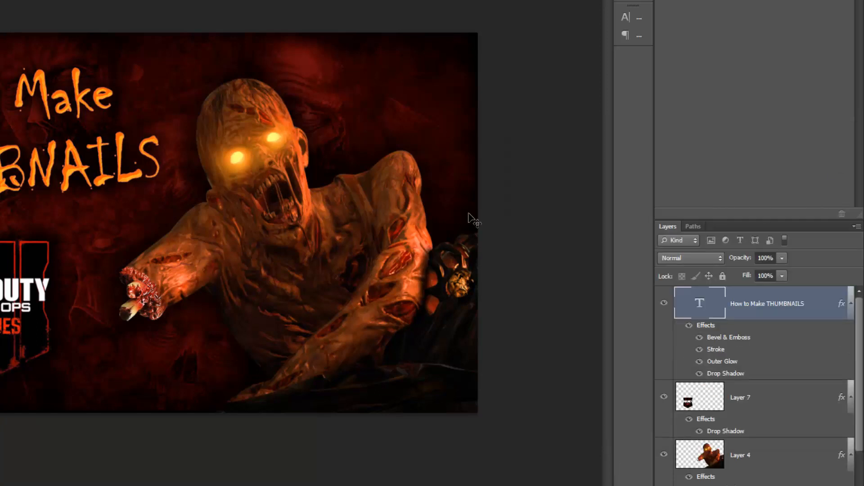
- Select the zombie cutout layer (Layer 4) and load its pixels as a selection
scroll(765, 373, "down", 3)
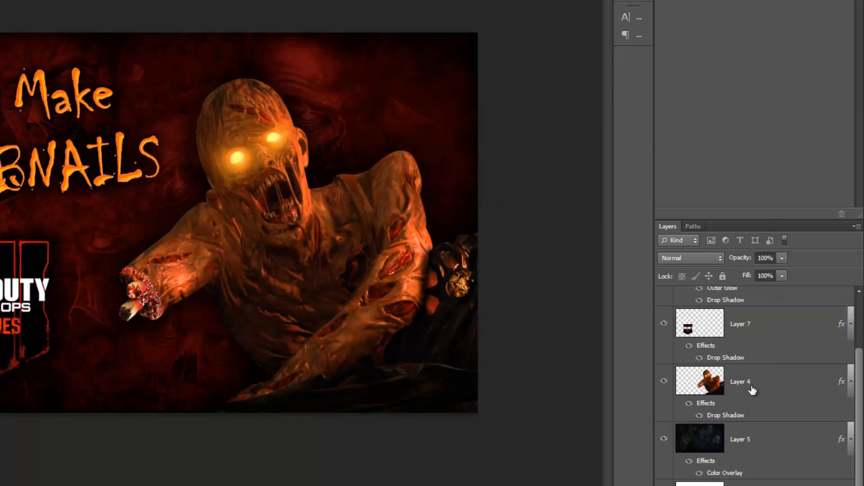
right_click(752, 387)
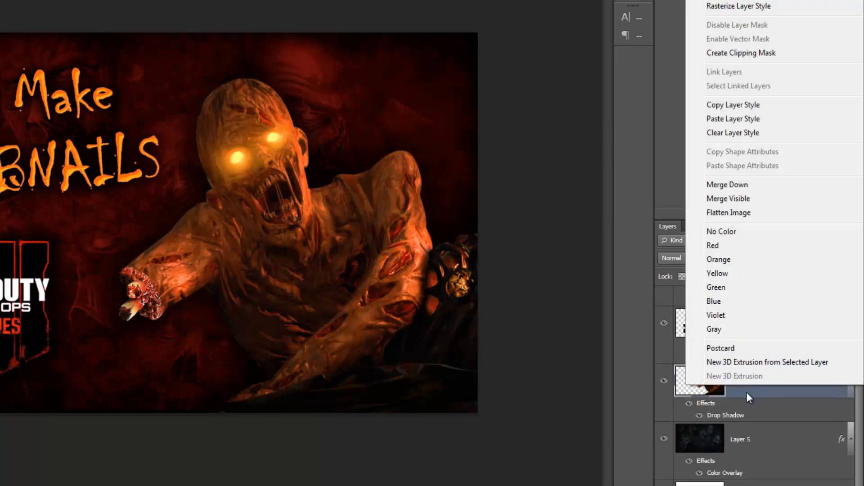
right_click(690, 389)
left_click(729, 123)
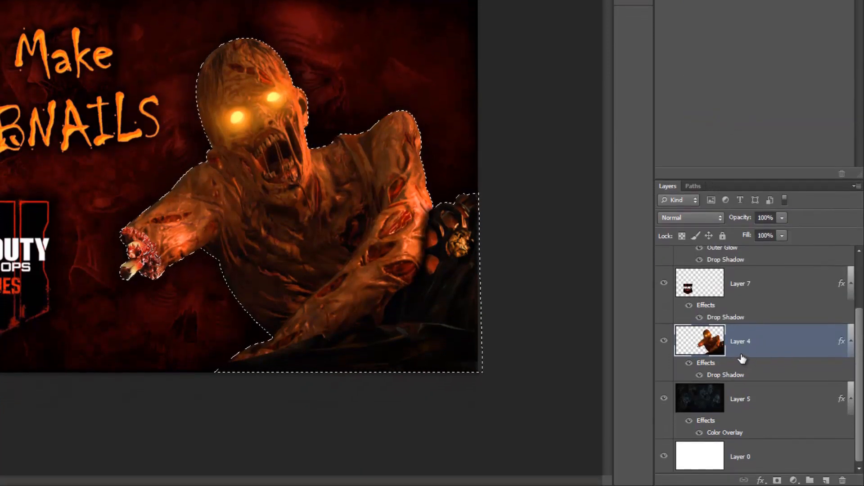
- Add a Levels adjustment masked to the zombie, lowering the white input level and adjusting the black and midtone levels for brighter, stronger contrast
left_click(793, 480)
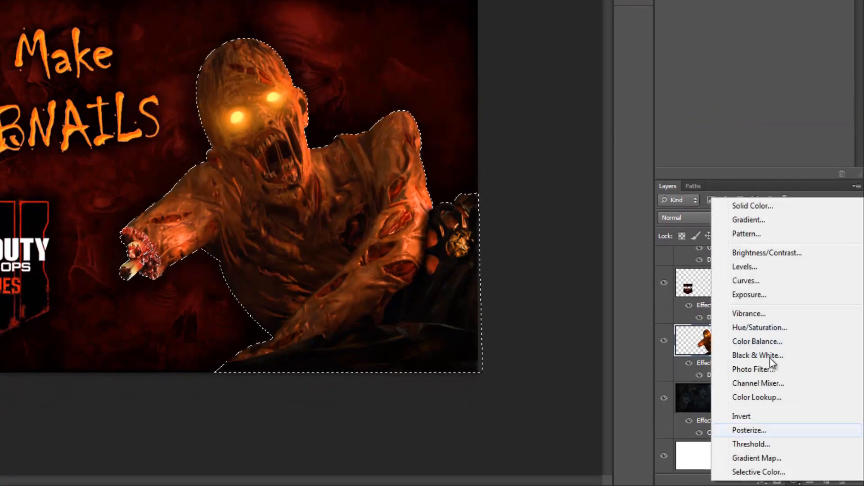
left_click(744, 267)
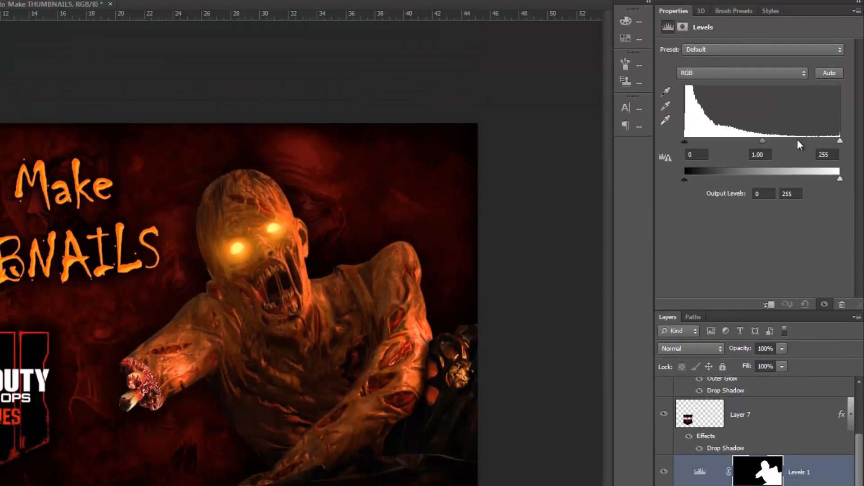
left_click_drag(805, 144, 687, 142)
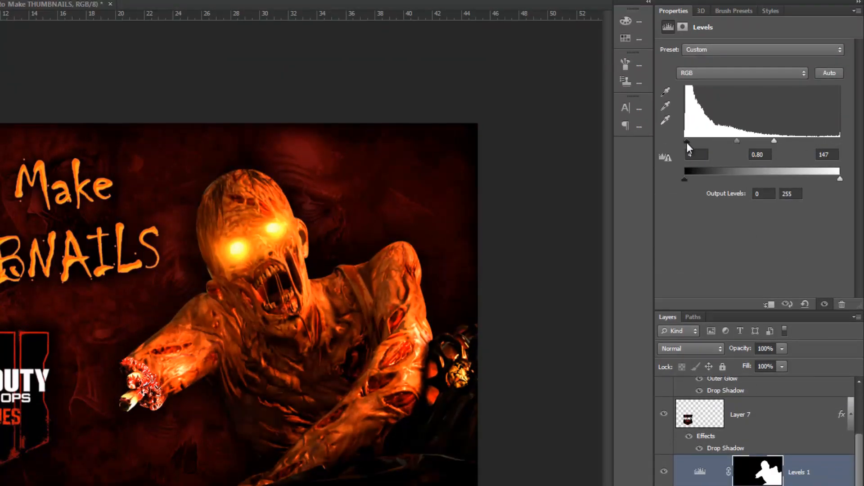
mouse_move(774, 142)
left_mouse_down()
mouse_move(724, 144)
mouse_move(794, 144)
mouse_move(782, 143)
left_mouse_up()
left_click_drag(687, 141, 741, 143)
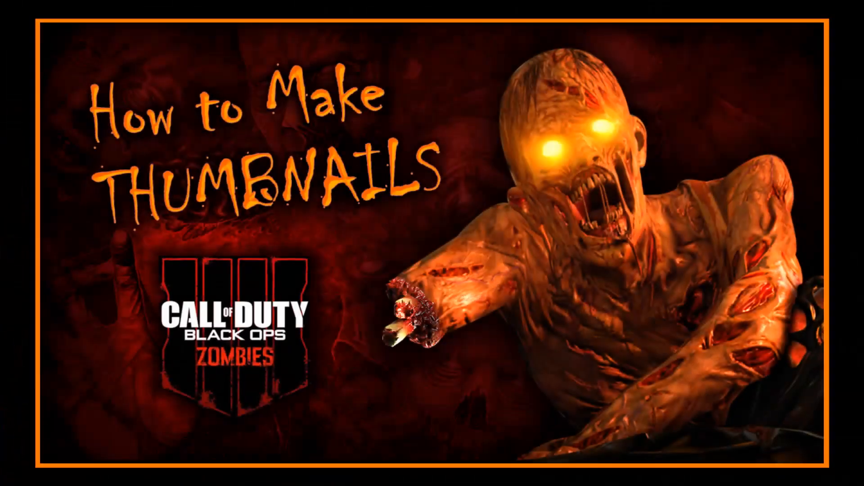